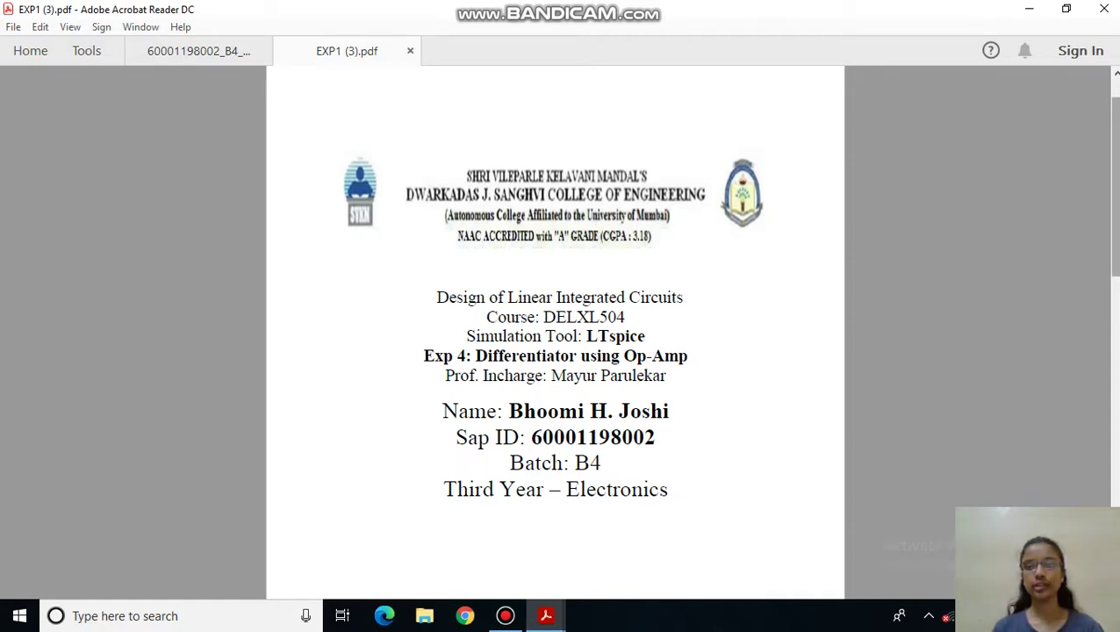
Step: Scroll from the PDF title page to page 2's hand-drawn differentiator circuit and calculations
scroll(555, 333, "down", 4)
scroll(555, 333, "down", 1)
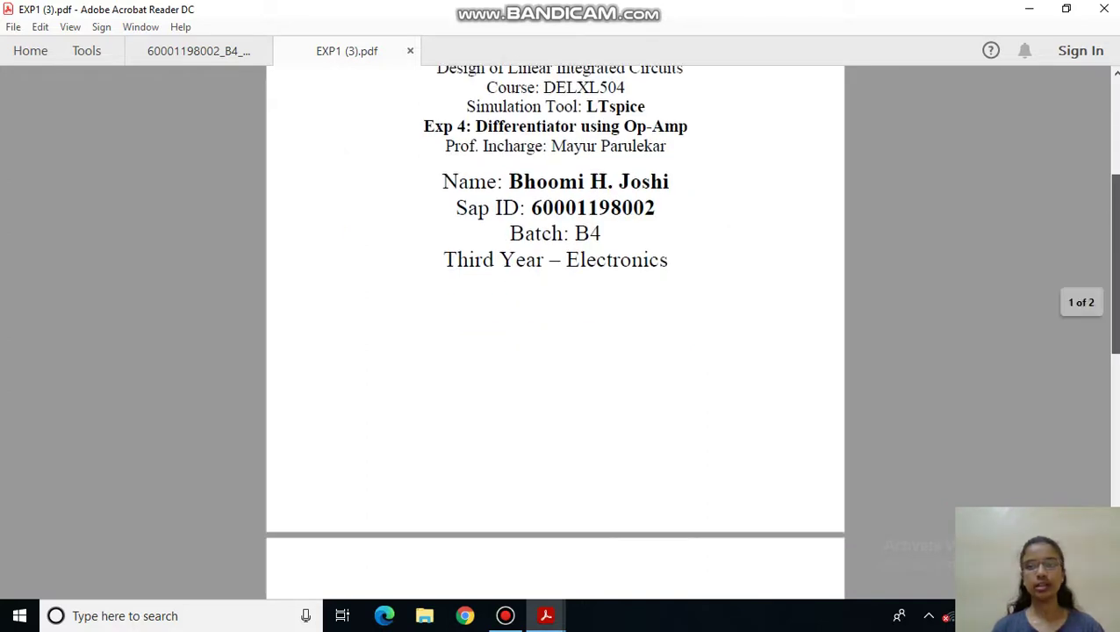
scroll(1118, 464, "down", 2)
scroll(1118, 464, "down", 3)
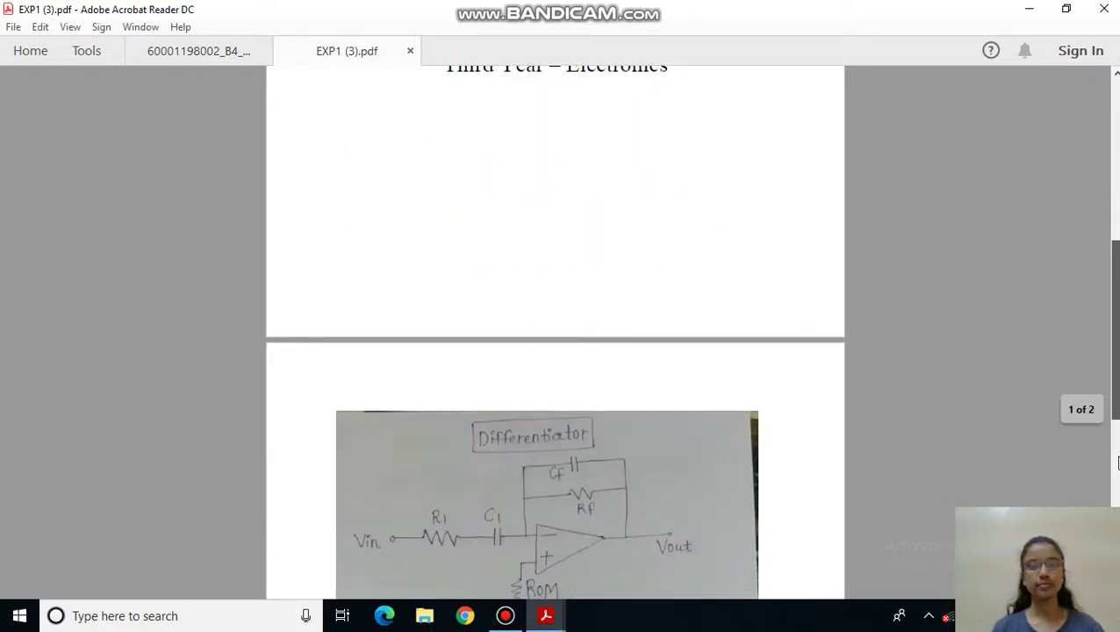
scroll(1118, 463, "down", 6)
scroll(1118, 479, "down", 4)
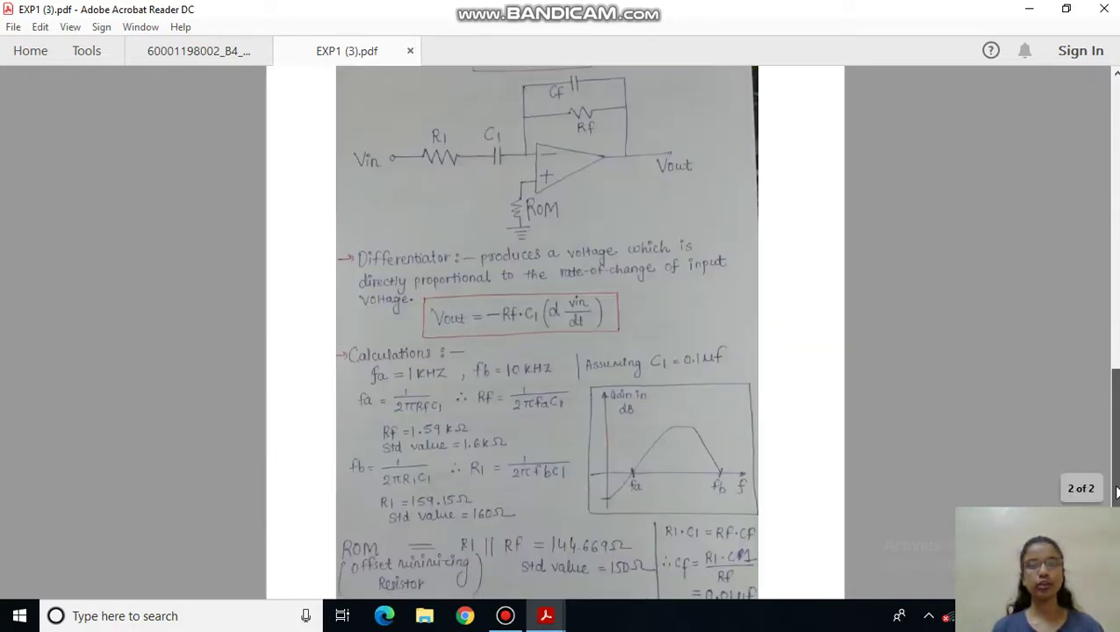
scroll(1118, 492, "up", 1)
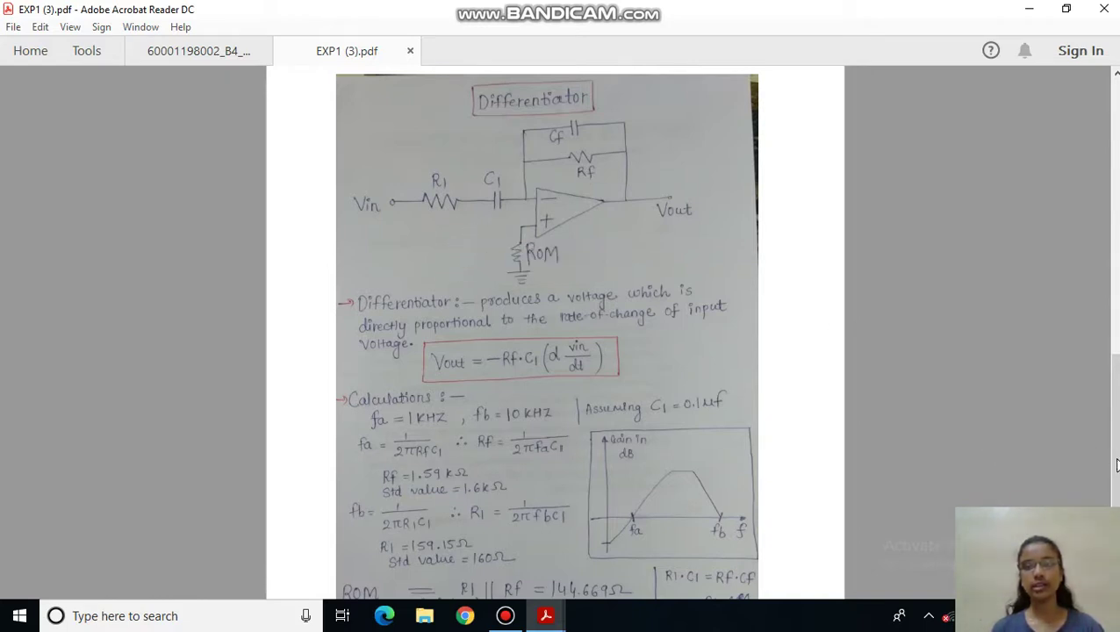
Step: Scroll to page 2's bottom: gain-frequency sketch, 150 Ω offset resistor and Cf = 0.01 µF
left_click_drag(1113, 465, 1117, 512)
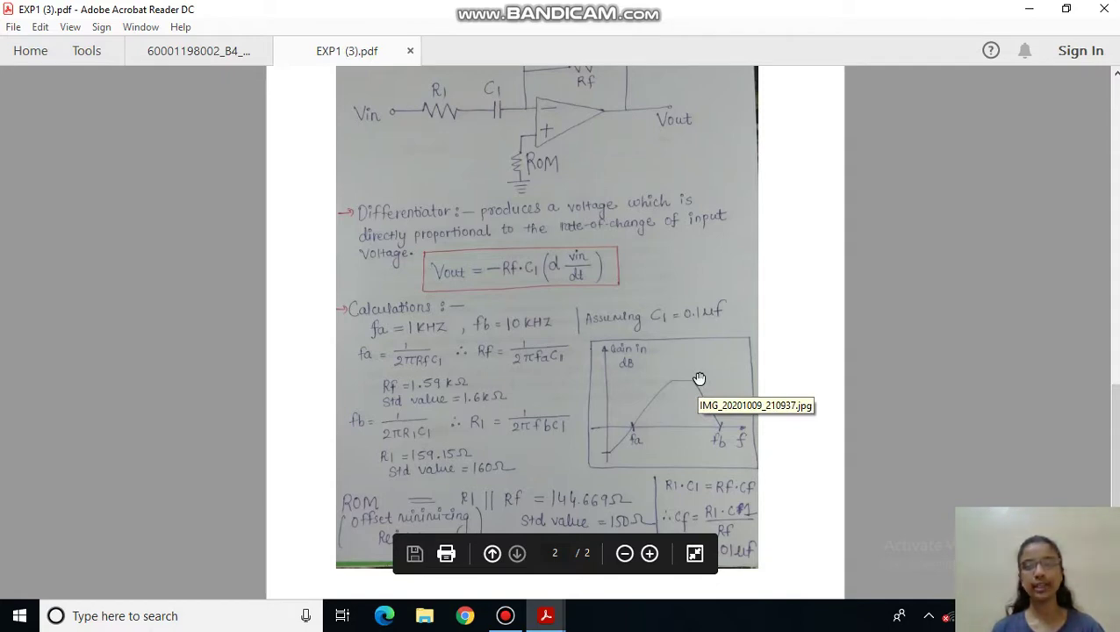
mouse_move(559, 451)
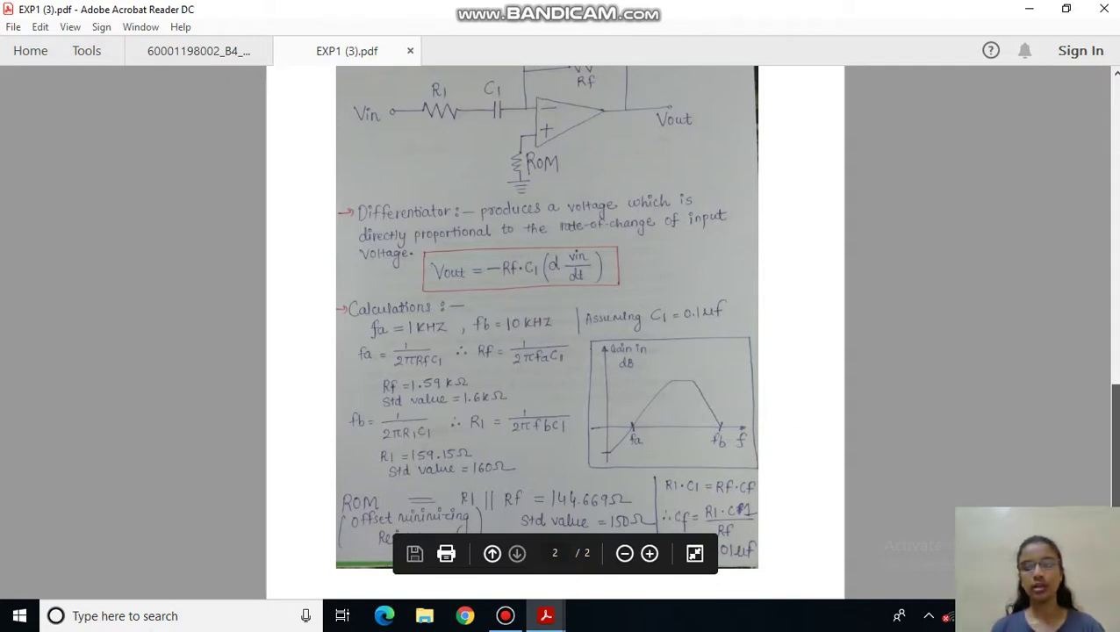
scroll(555, 428, "down", 1)
scroll(554, 427, "down", 1)
scroll(555, 428, "down", 1)
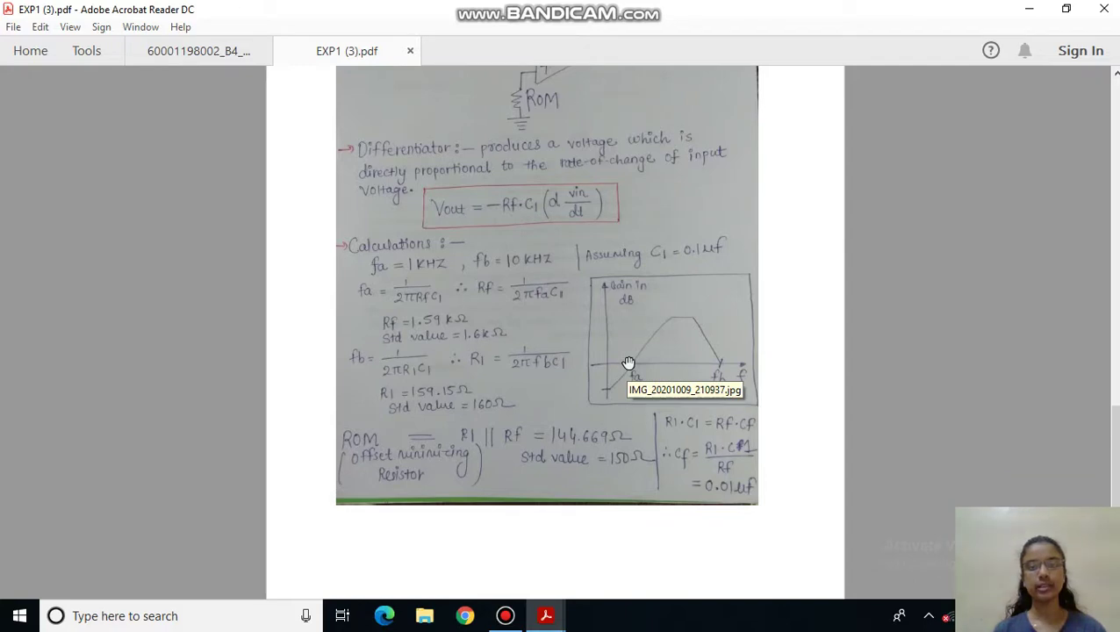
Step: Minimize Acrobat, launch LTspice XVII and create a new blank schematic
left_click(1034, 7)
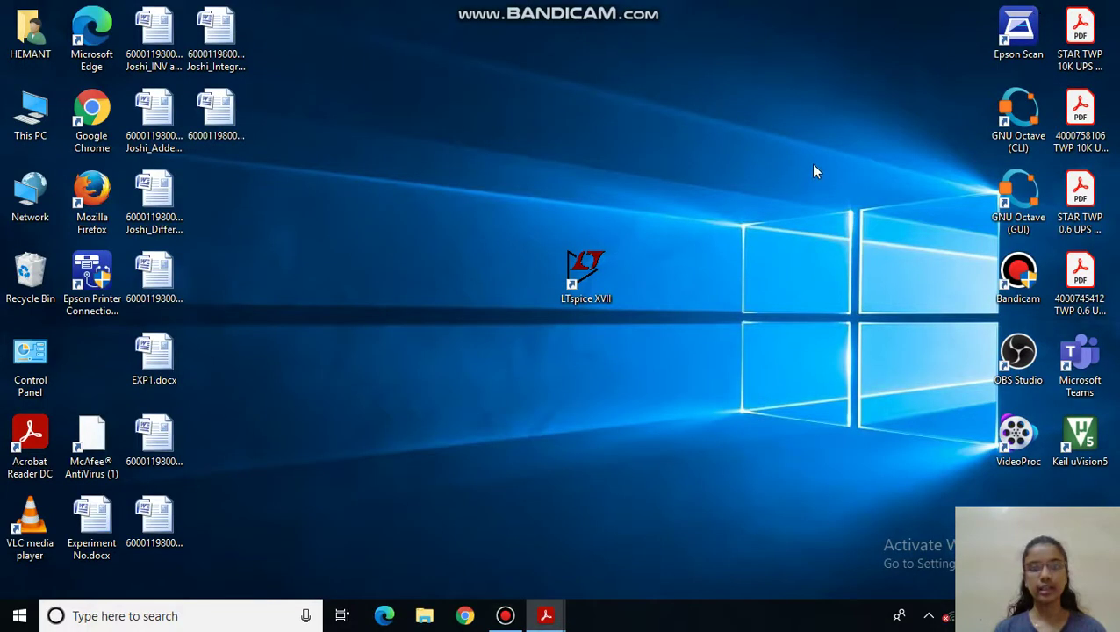
left_click(599, 280)
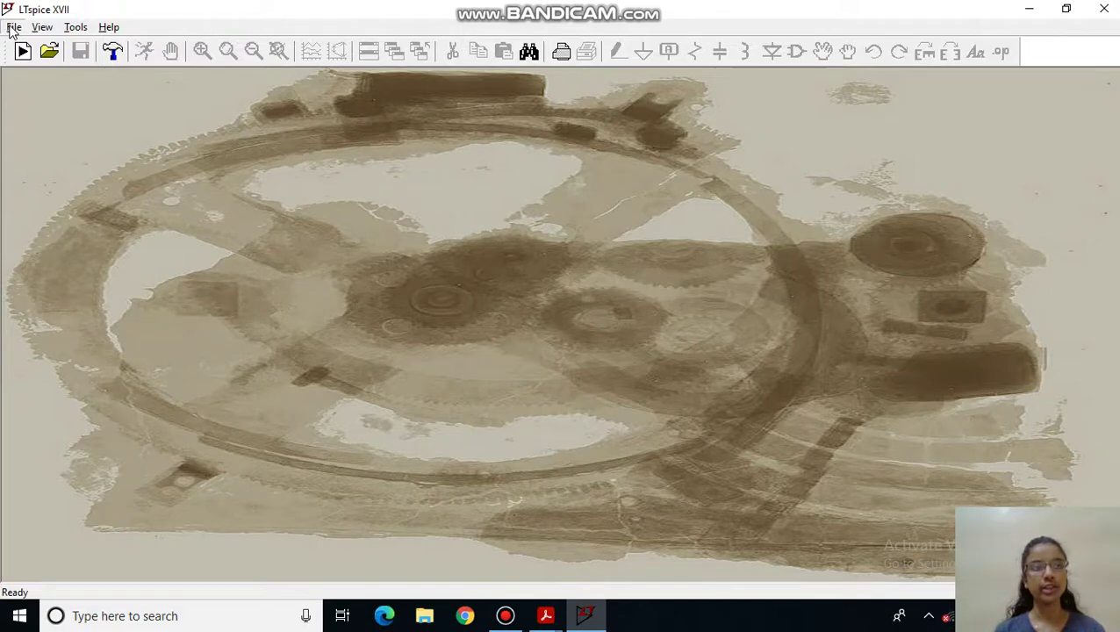
left_click(13, 27)
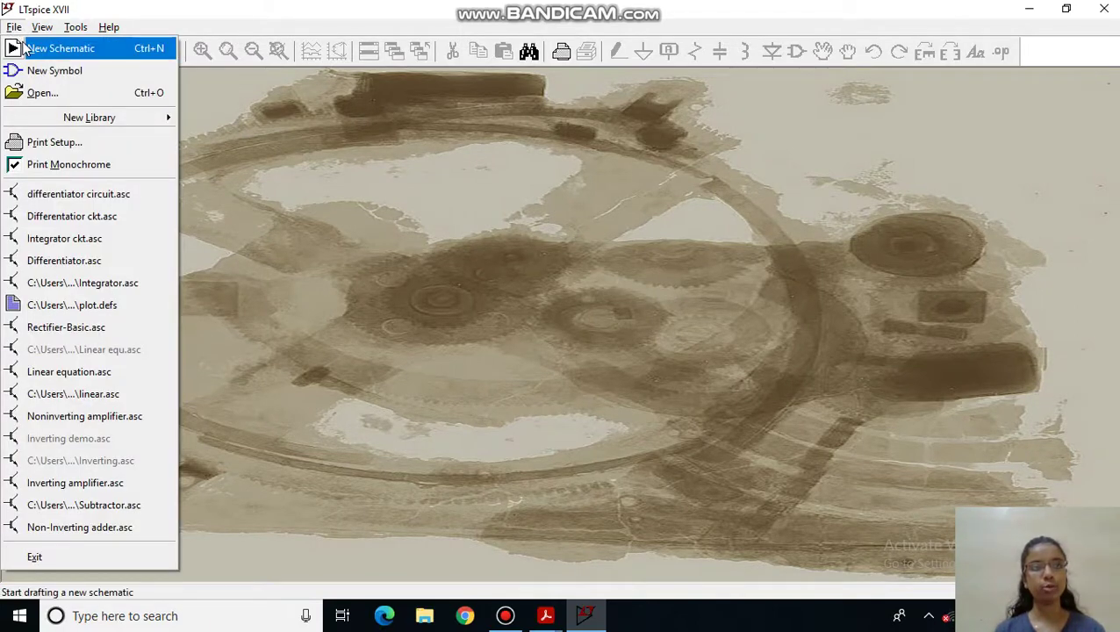
left_click(23, 48)
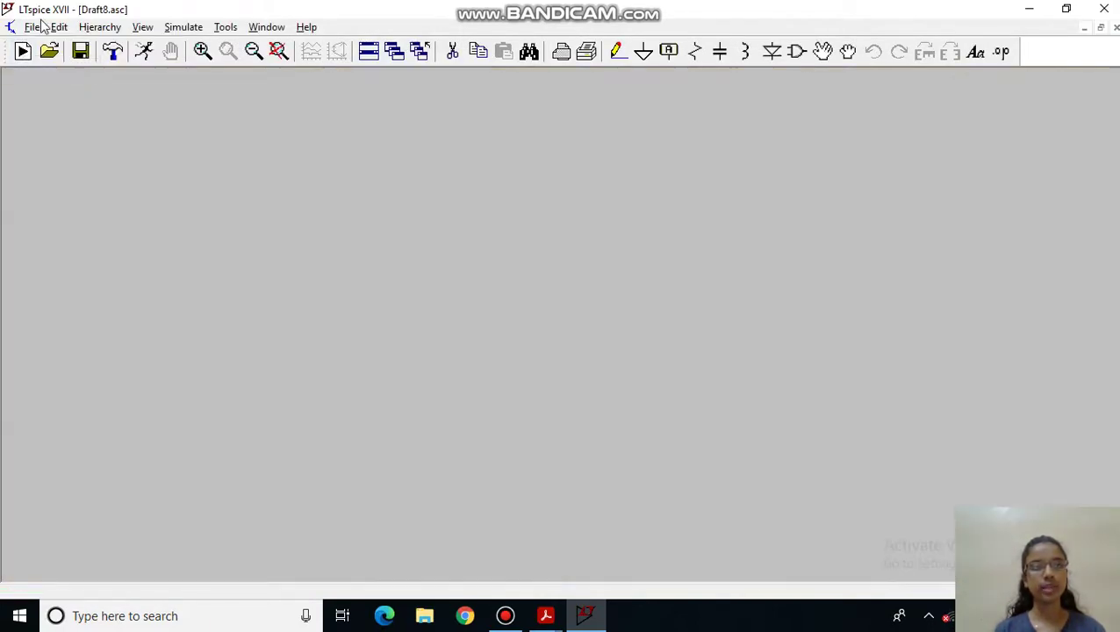
Step: Save the new schematic as 'Differ. ckt.asc'
left_click(39, 26)
left_click(85, 109)
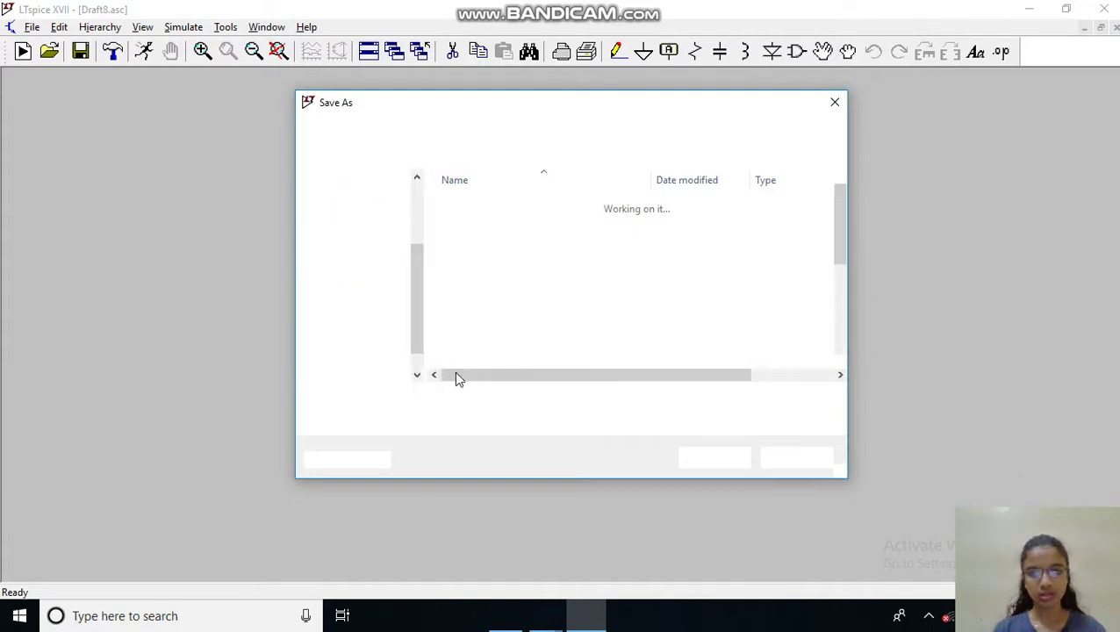
left_click(430, 399)
key("BackSpace")
key("BackSpace")
key("BackSpace")
key("BackSpace")
key("BackSpace")
type("iffer.")
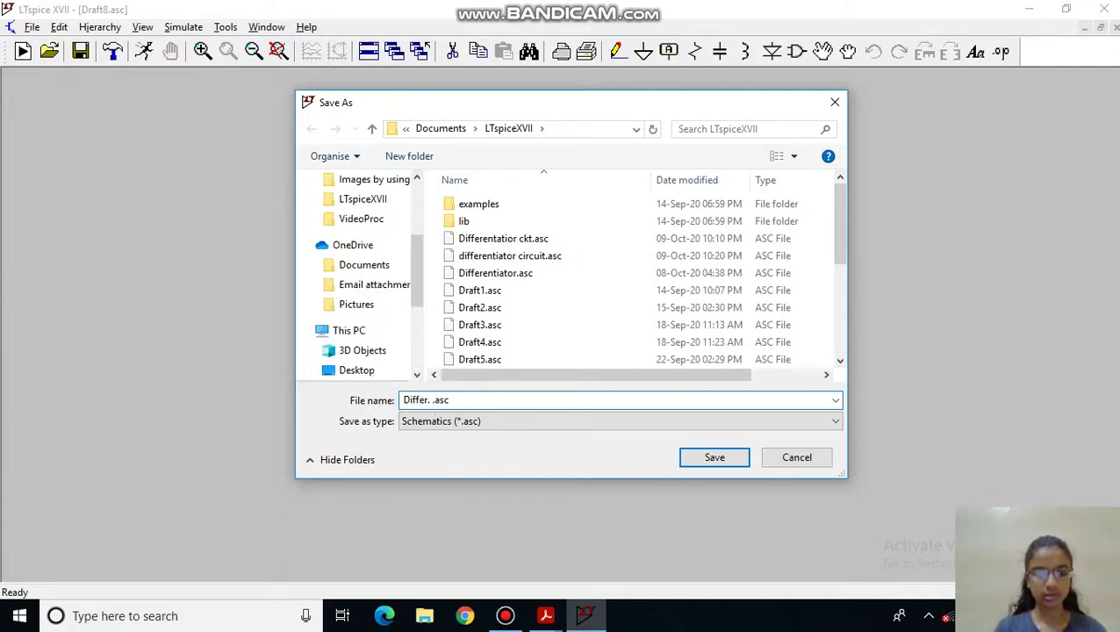
type(" ckt")
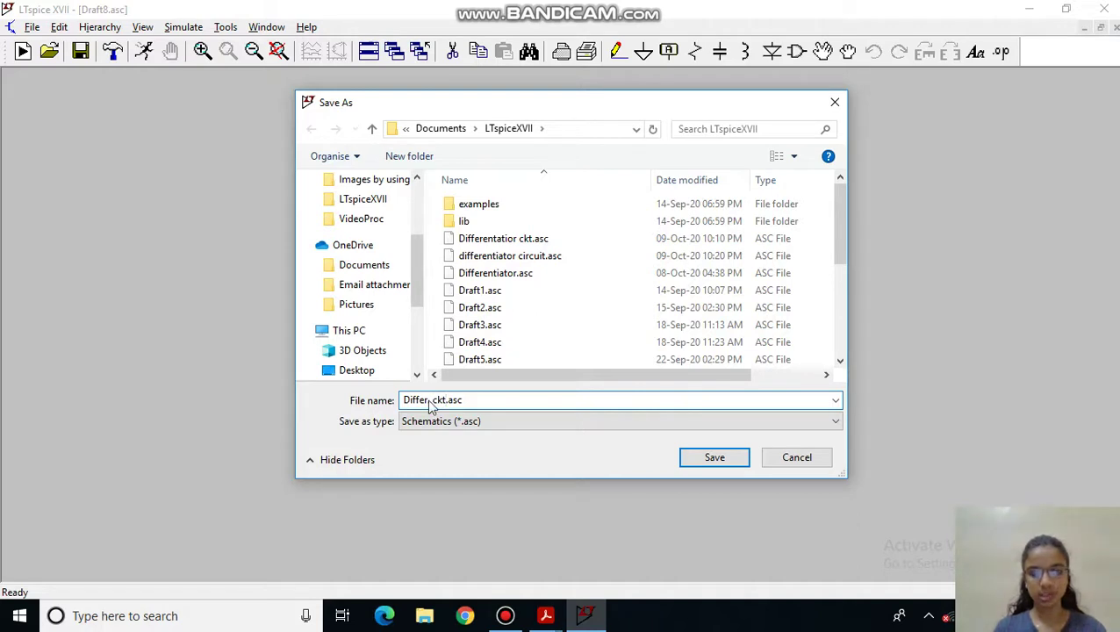
key("Return")
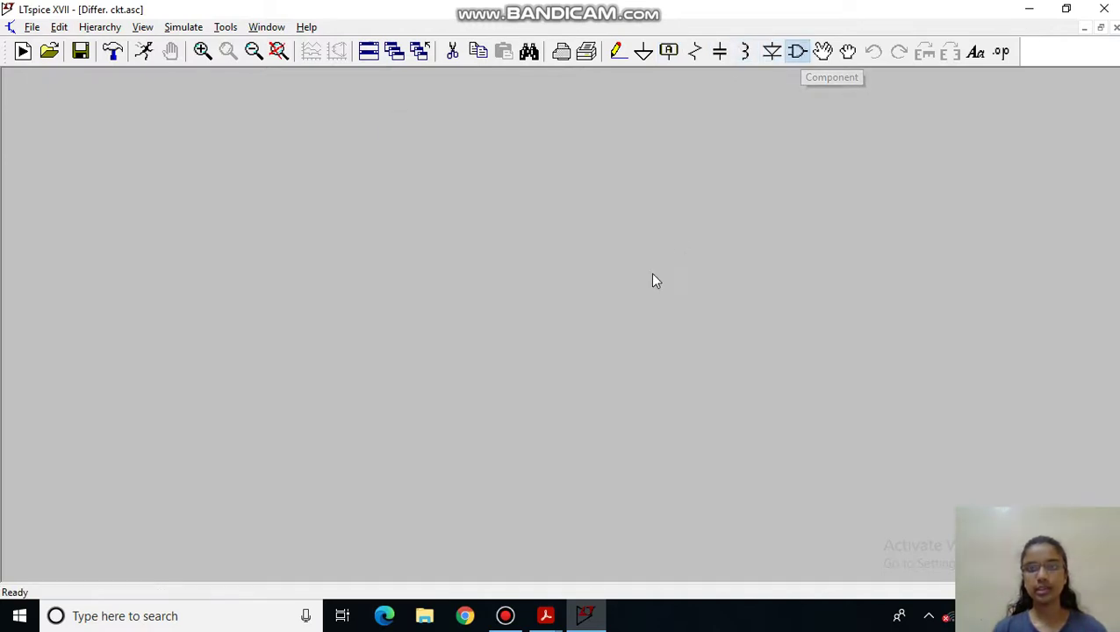
Step: Place an OP07 op-amp (U1) on the schematic
type("Op-")
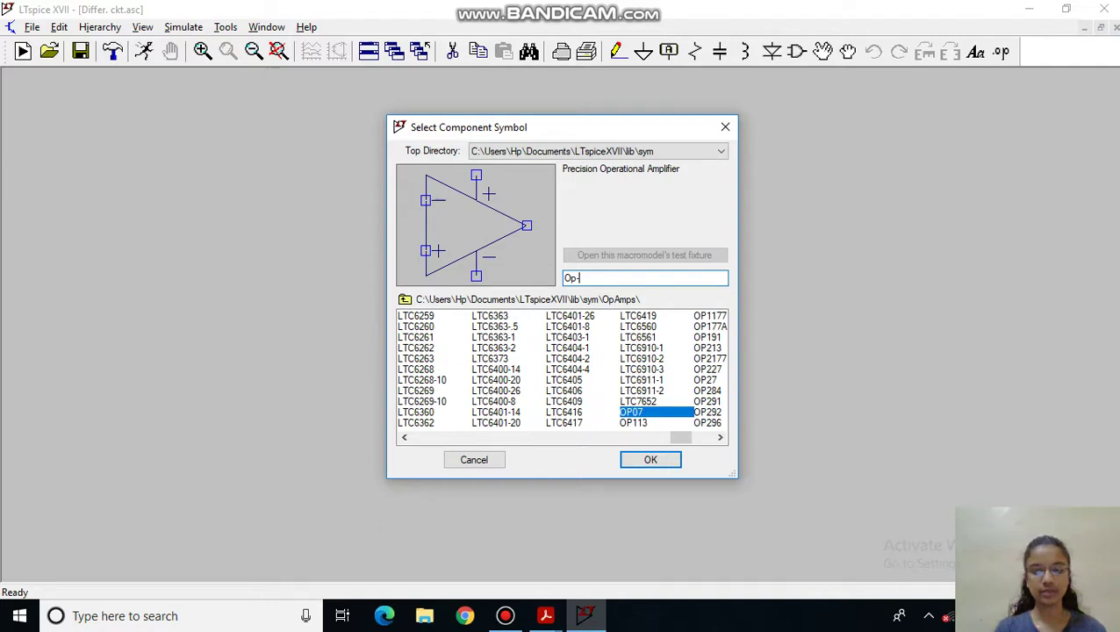
key("Return")
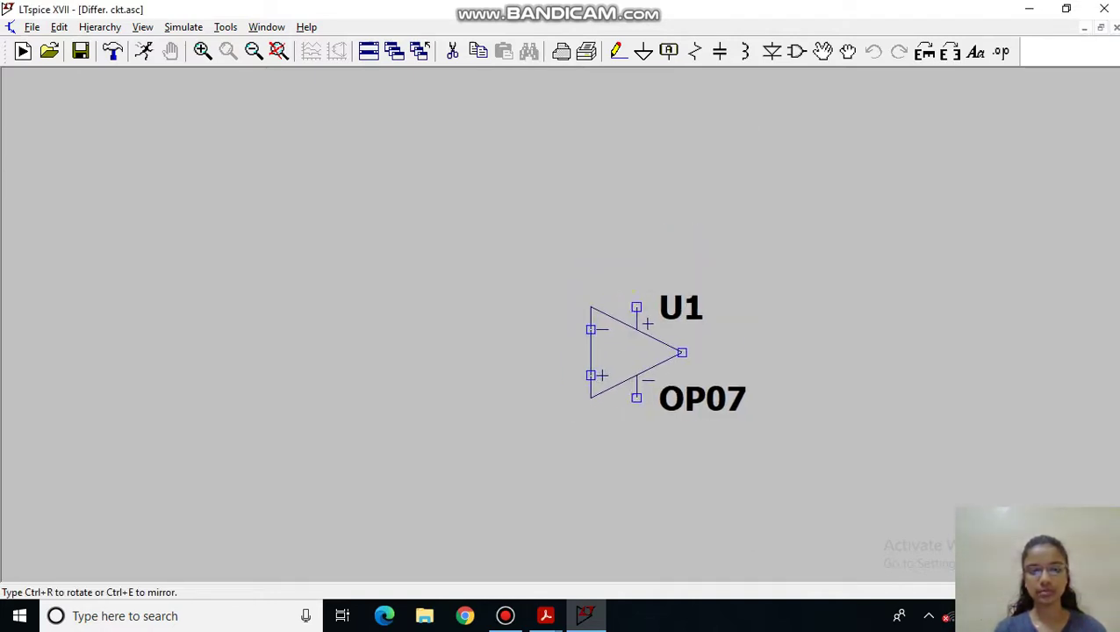
left_click(636, 263)
key("Escape")
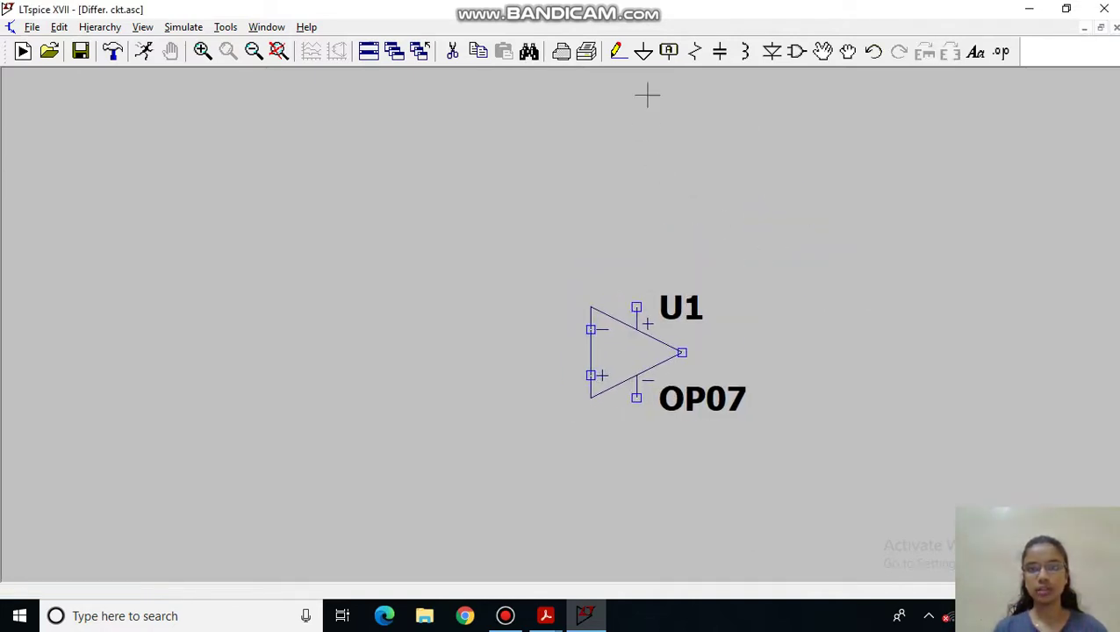
Step: Place resistors R1, R2 and R3 around the op-amp, rotated as needed
left_click(693, 52)
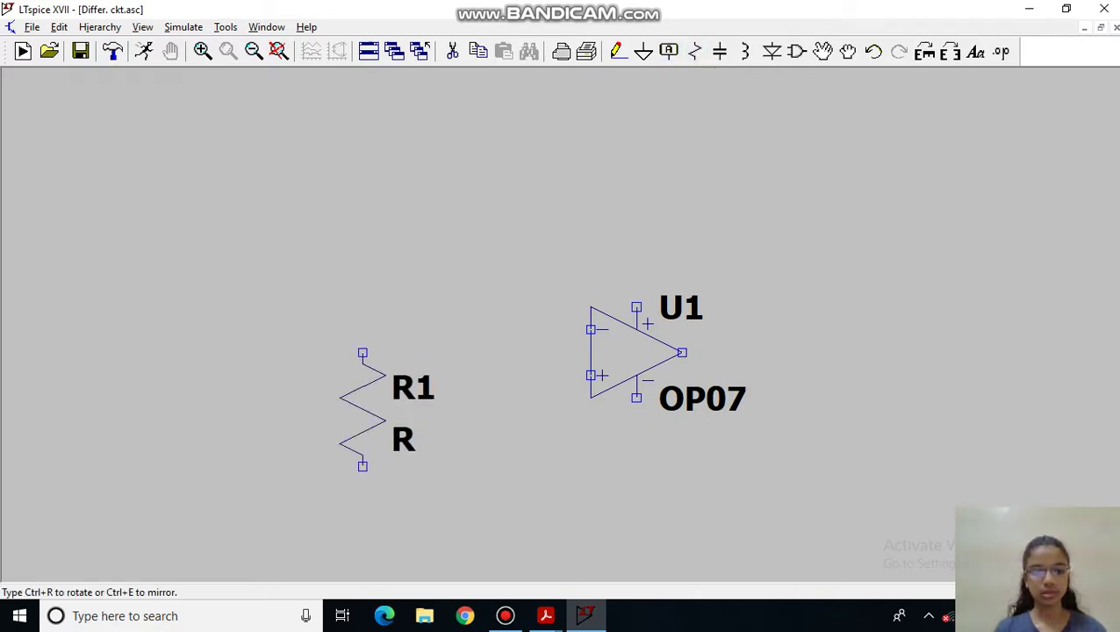
key("ctrl+r")
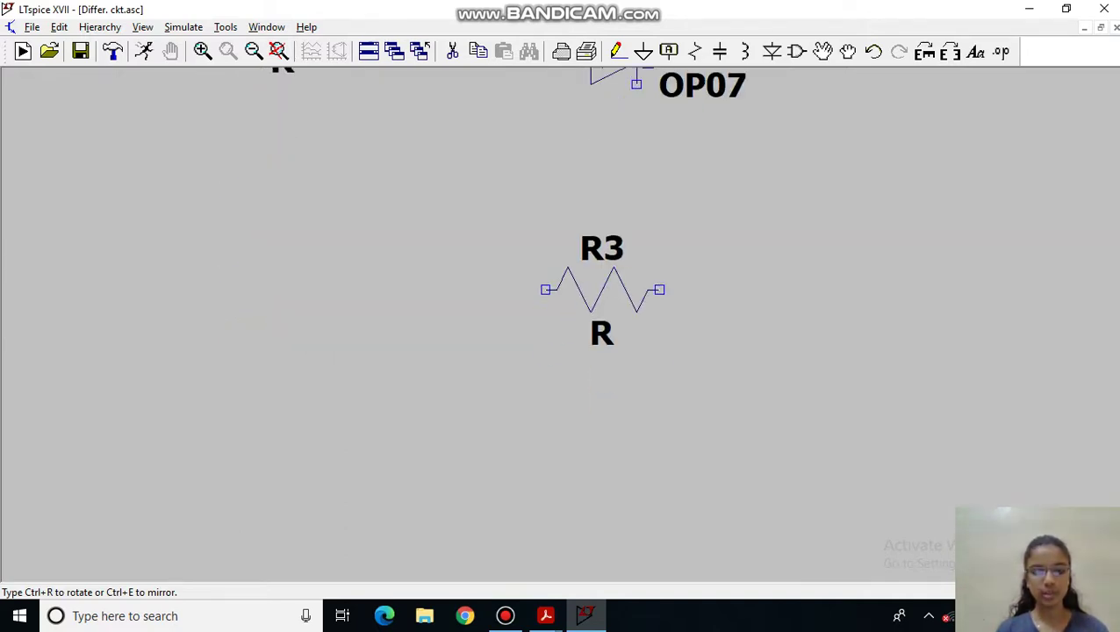
key("ctrl+r")
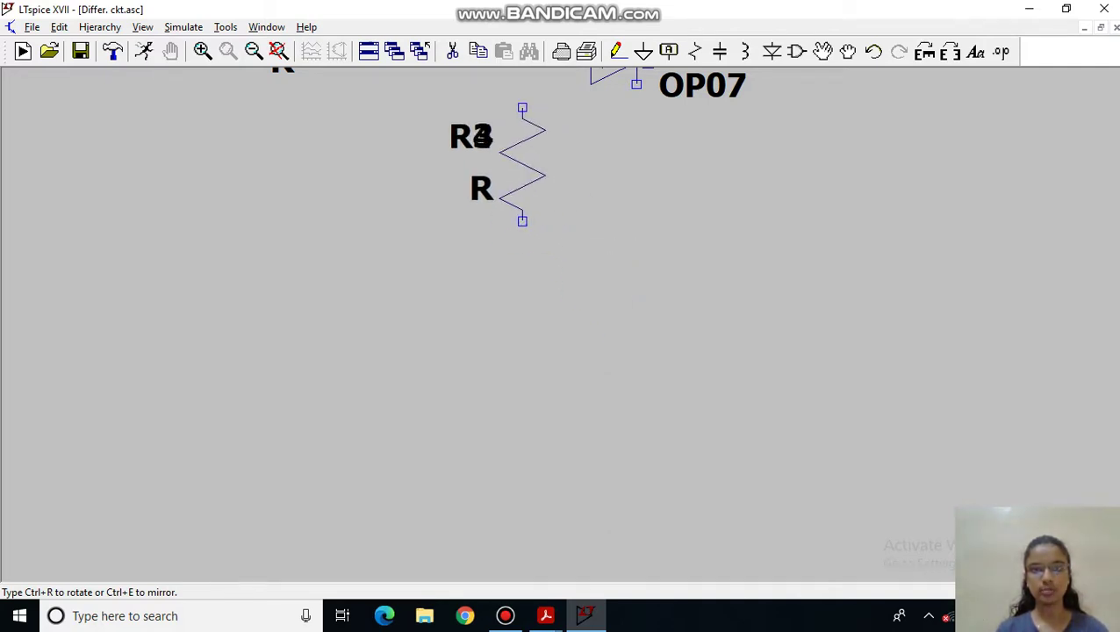
left_click(521, 162)
scroll(615, 264, "down", 2)
scroll(676, 330, "down", 1)
scroll(676, 329, "down", 2)
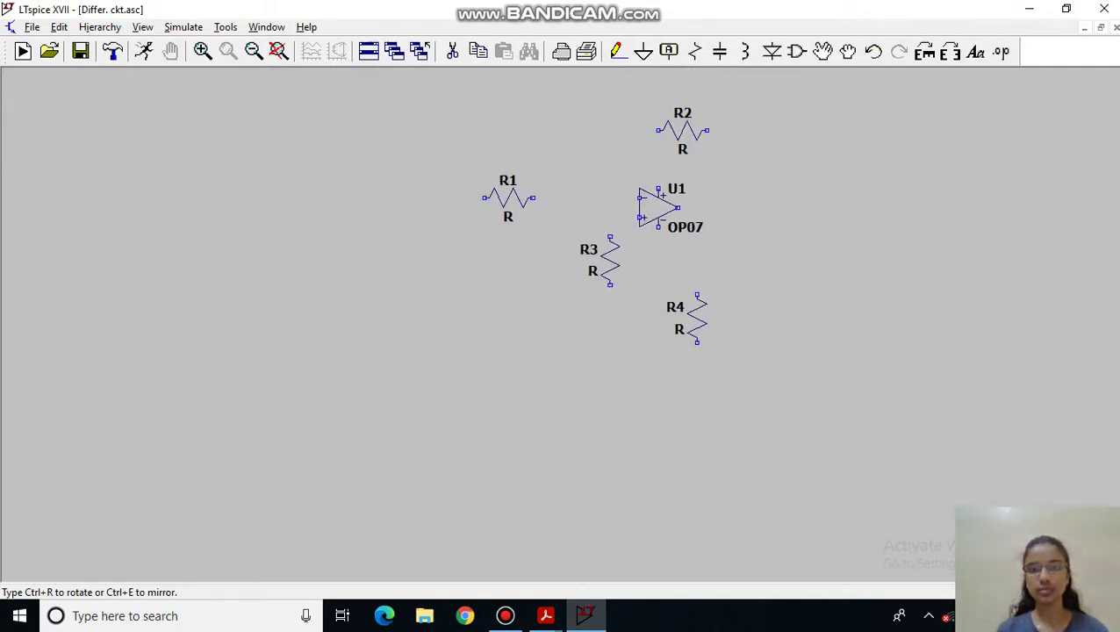
key("Escape")
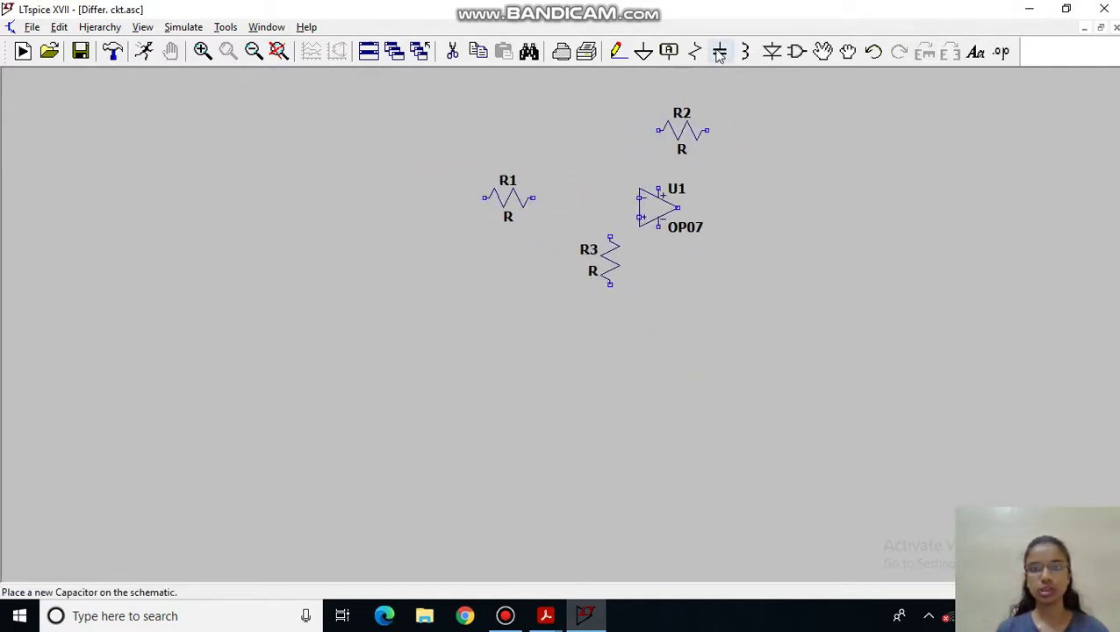
Step: Place horizontal capacitors C1 between R1 and the op-amp, and C2 above R2
left_click(719, 52)
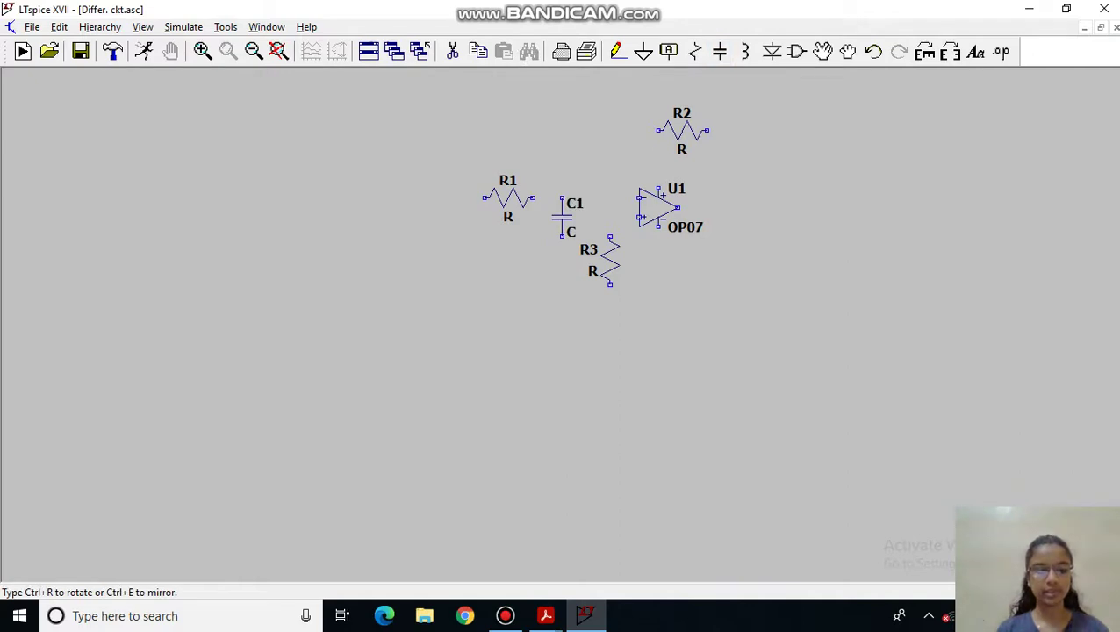
key("ctrl+r")
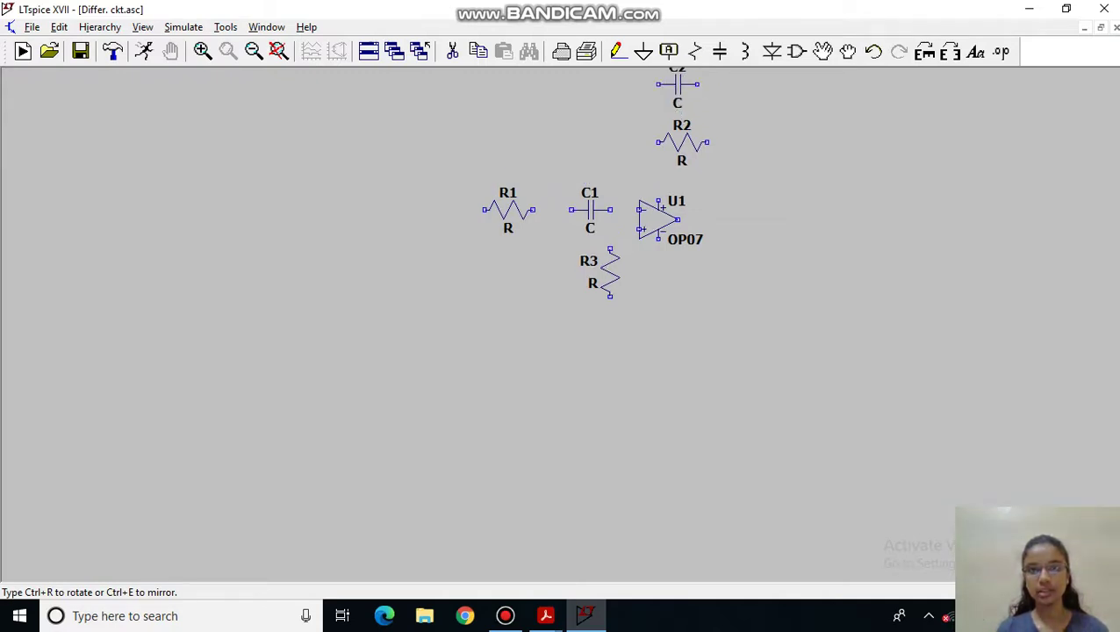
left_click(686, 94)
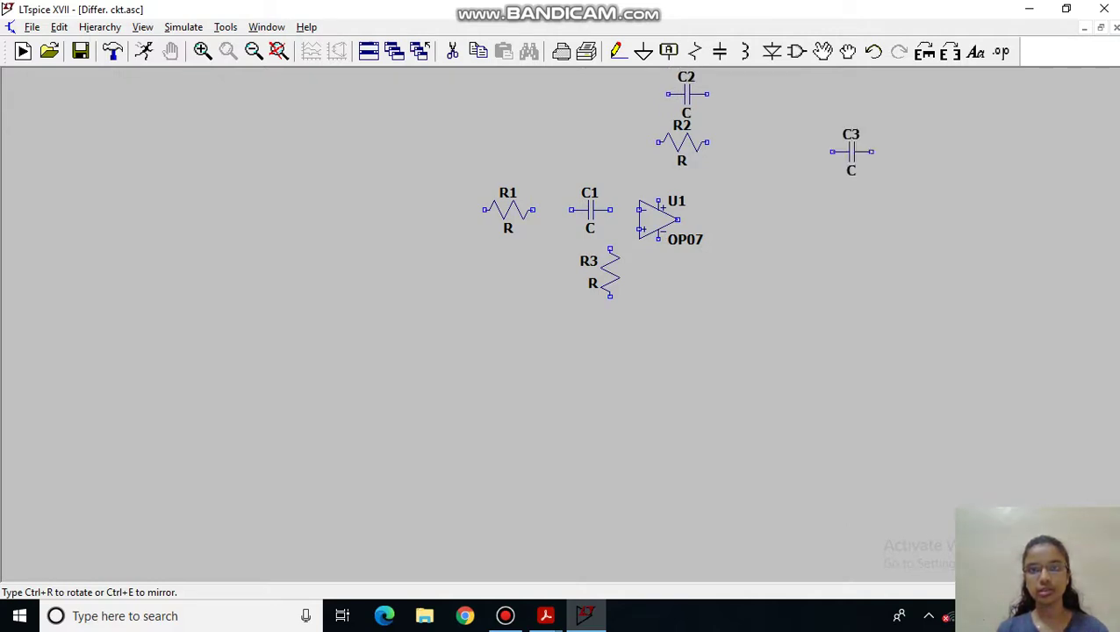
key("Escape")
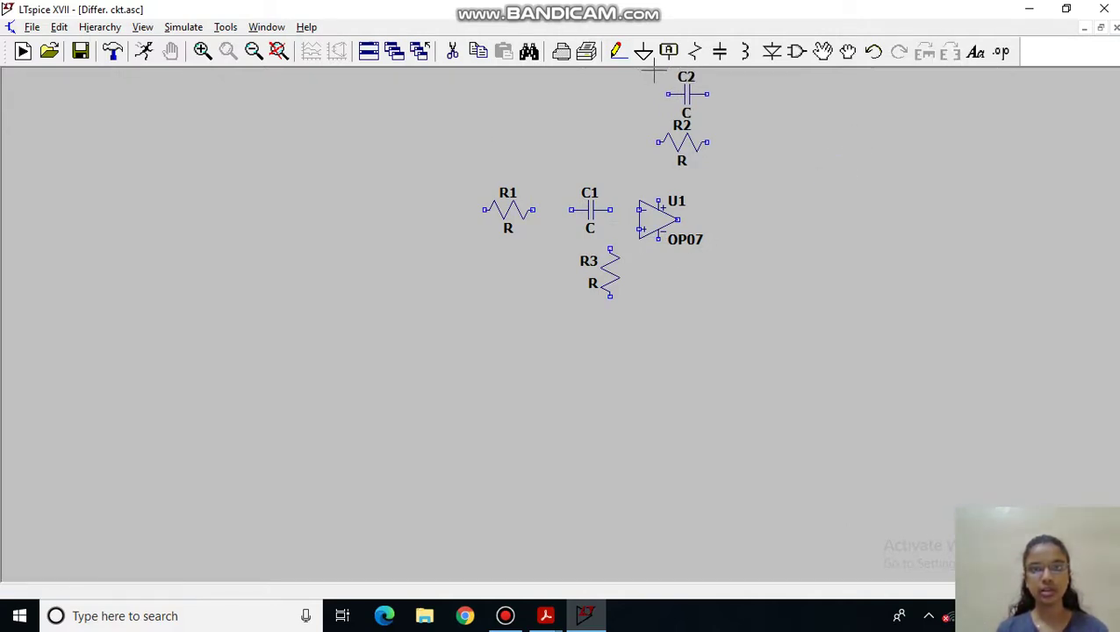
Step: Add voltage source V4 left of R1 and remove the stray V3
left_click(793, 54)
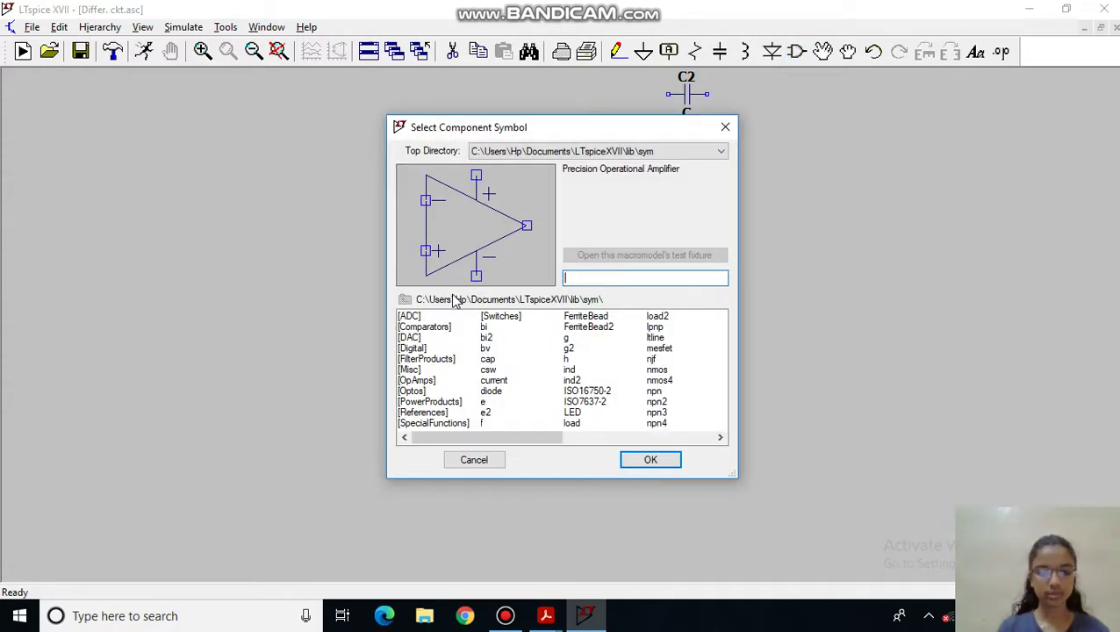
type("vol")
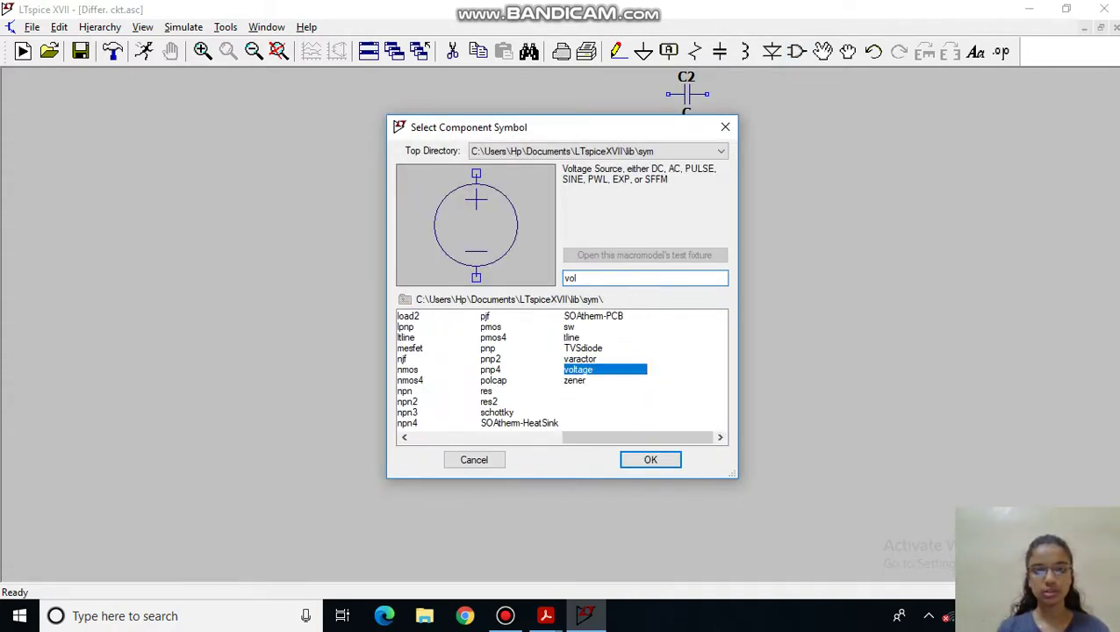
key("Return")
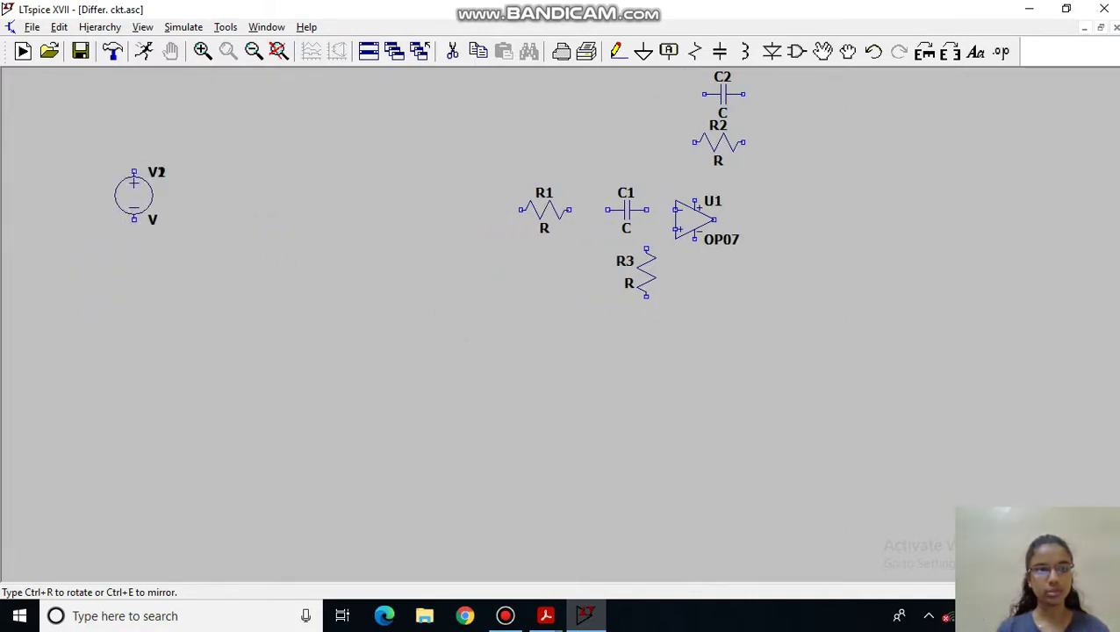
left_click(134, 320)
right_click(227, 221)
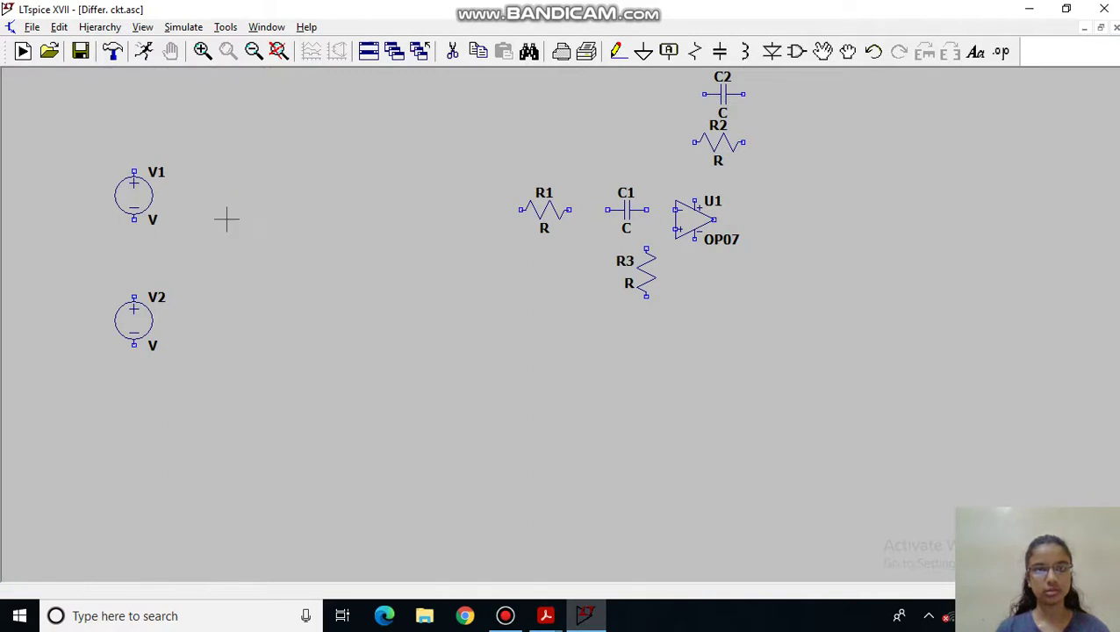
left_click(796, 55)
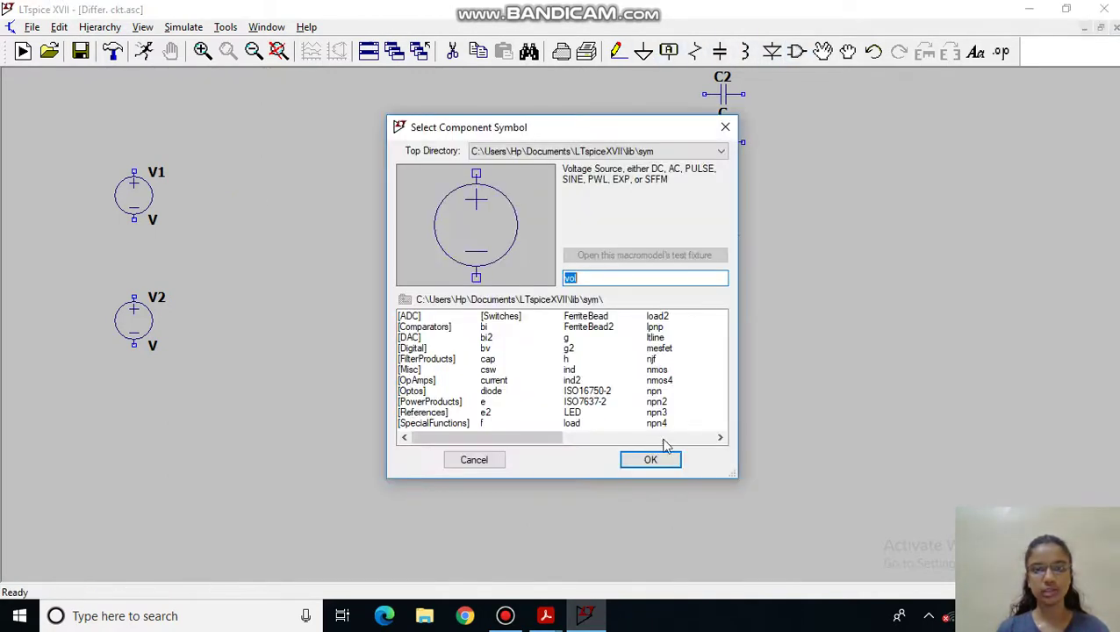
left_click(650, 459)
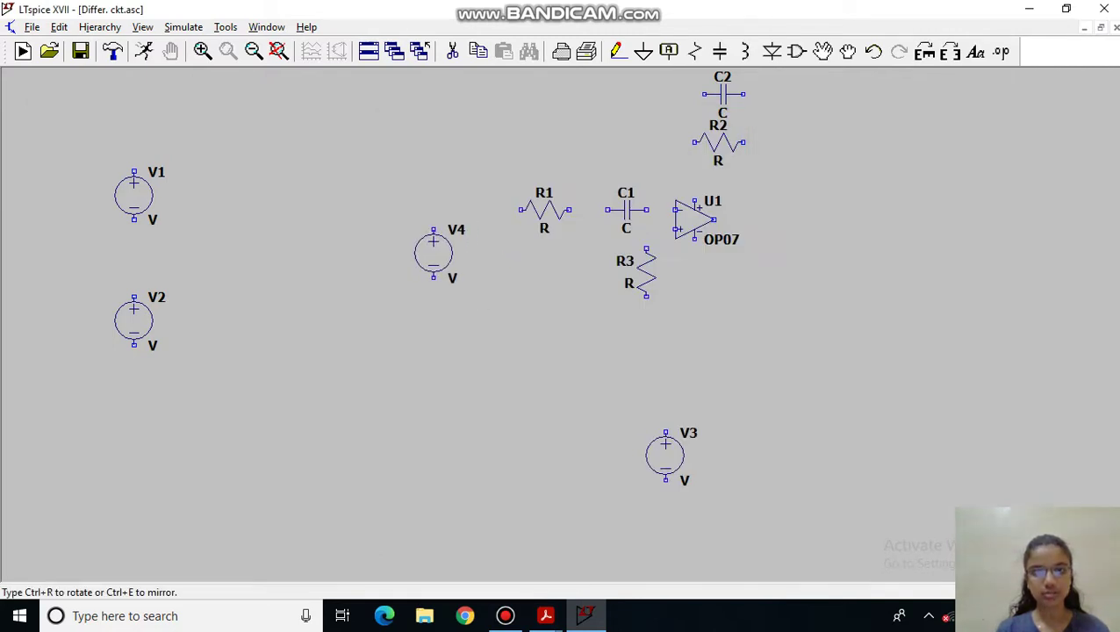
key("Escape")
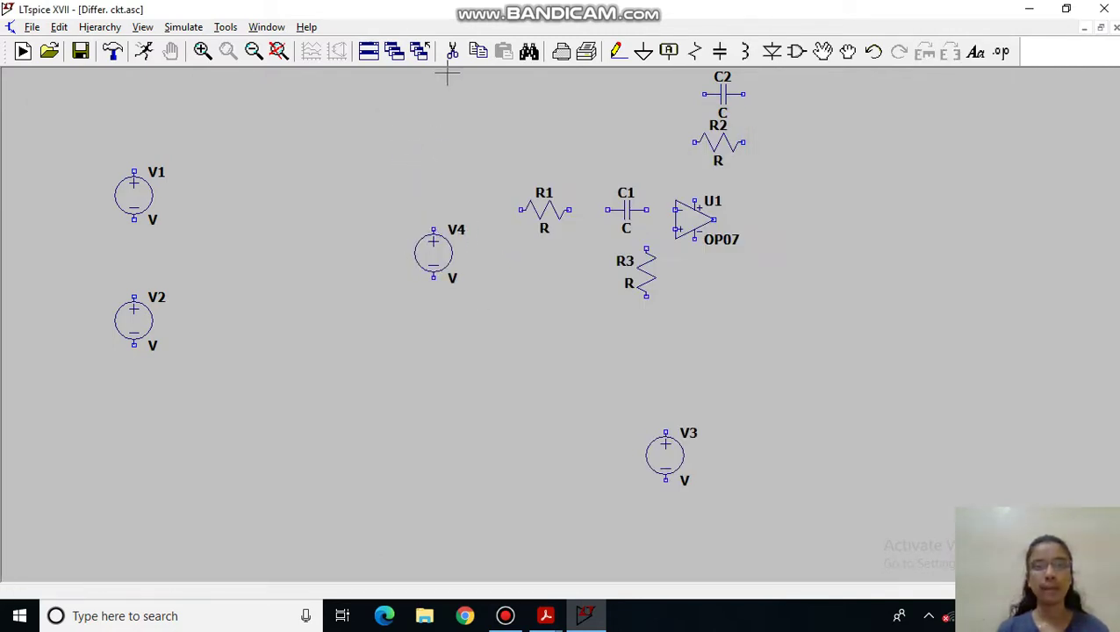
left_click(452, 53)
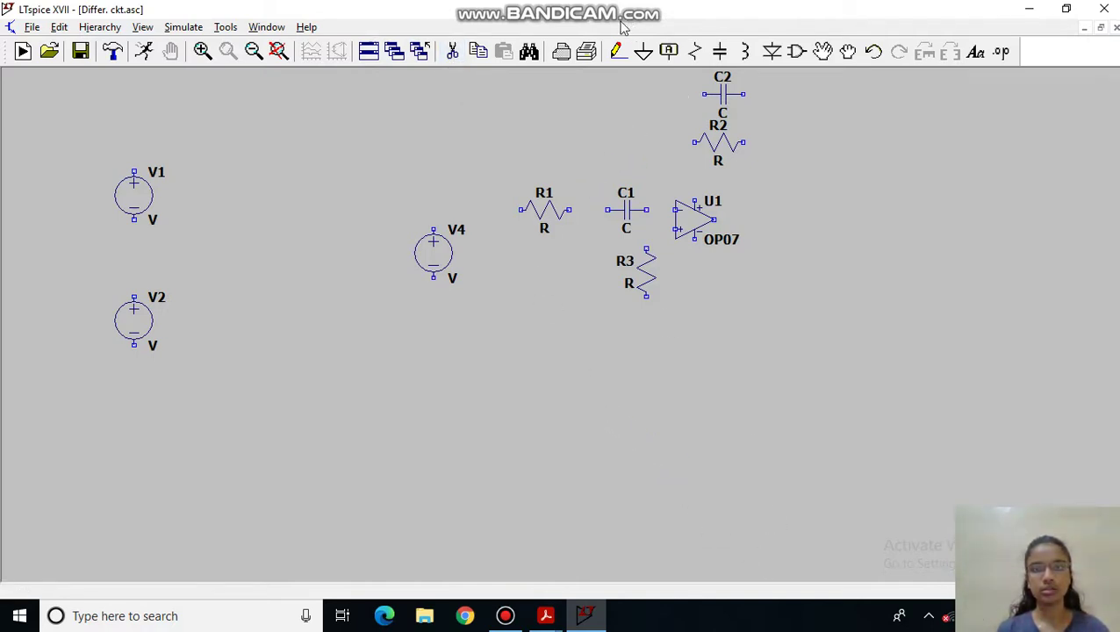
Step: Wire V4–R1–C1 to U1's inverting input, and R3 to its non-inverting input with a lead below
left_click(617, 53)
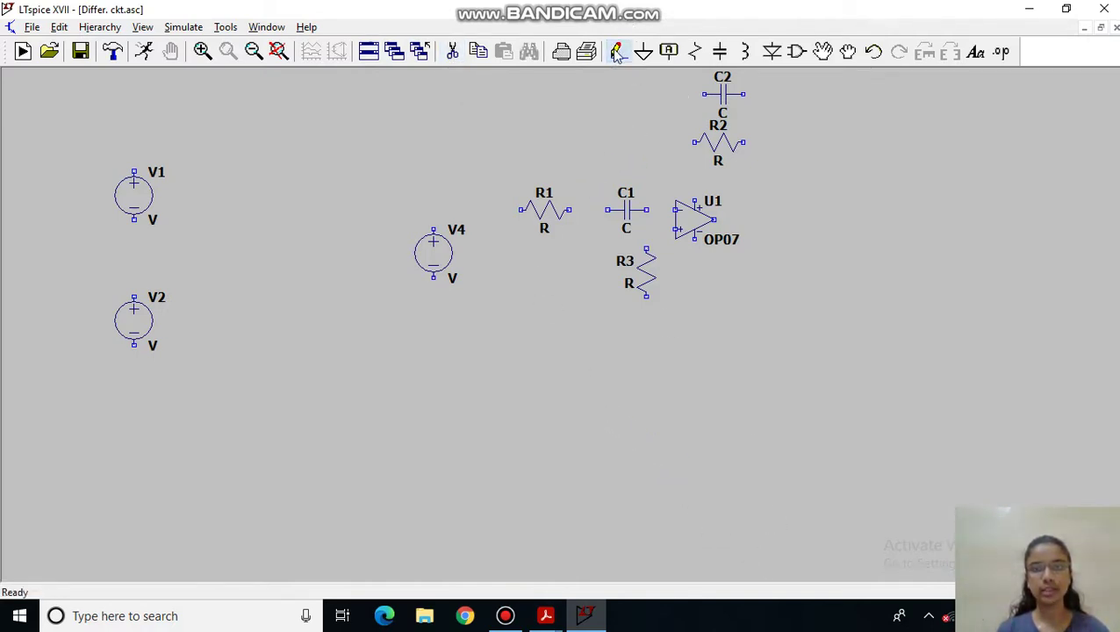
left_click(676, 210)
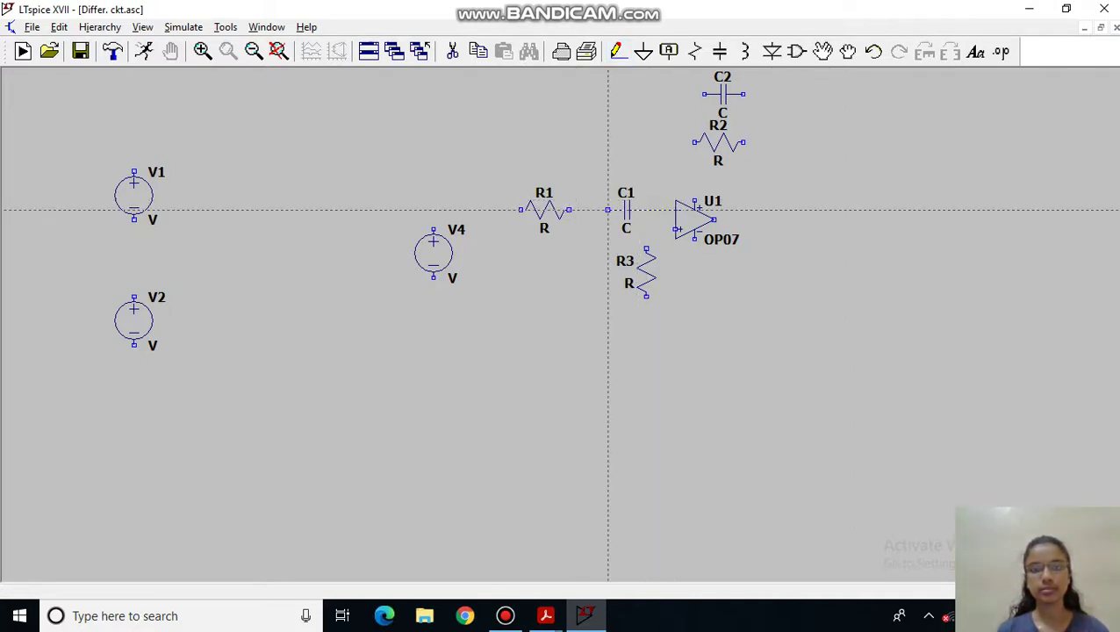
right_click(569, 210)
left_click(522, 210)
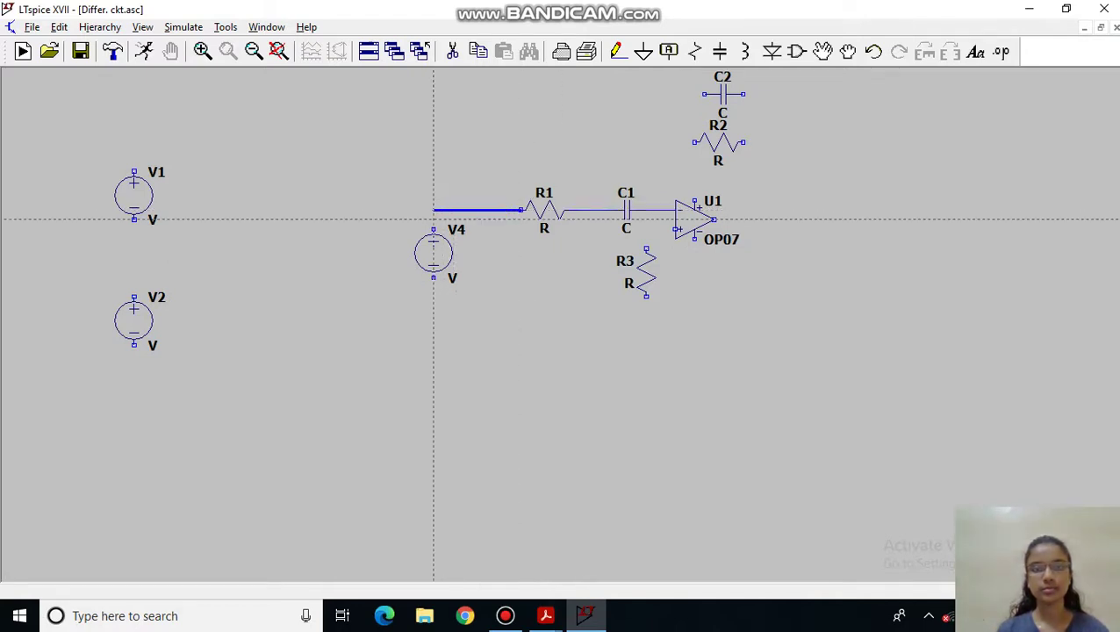
left_click(434, 212)
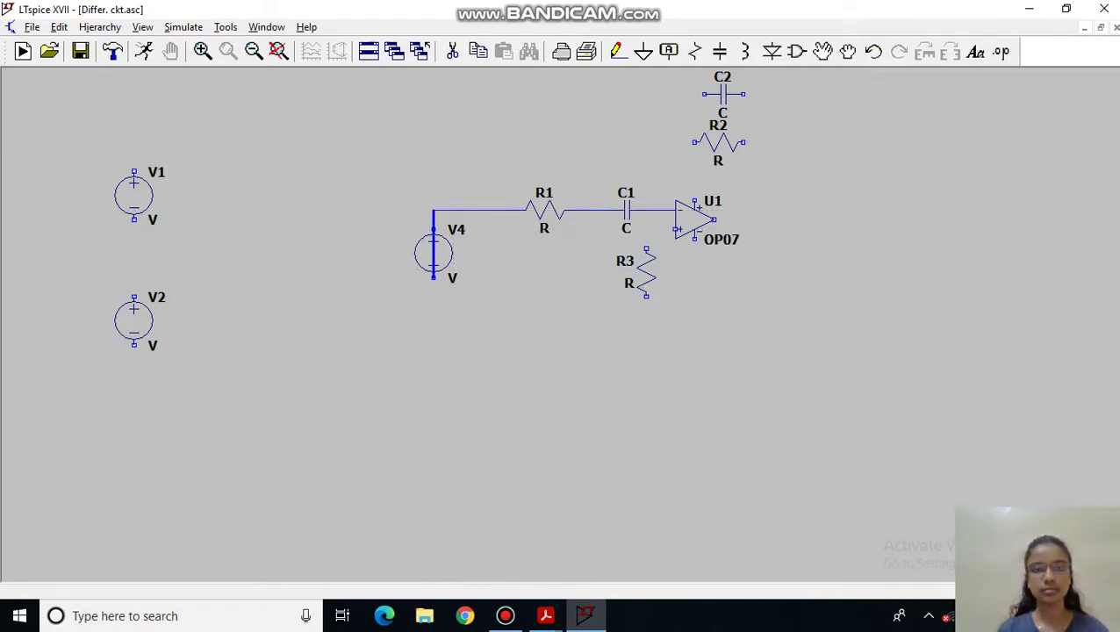
left_click(434, 234)
key("Escape")
left_click(434, 278)
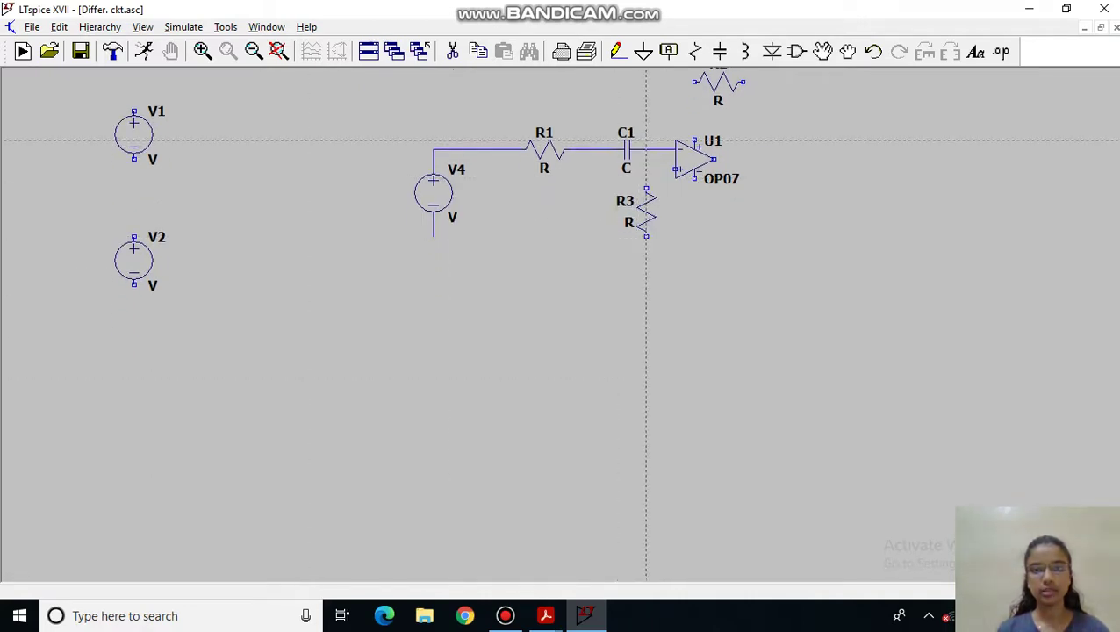
left_click(647, 188)
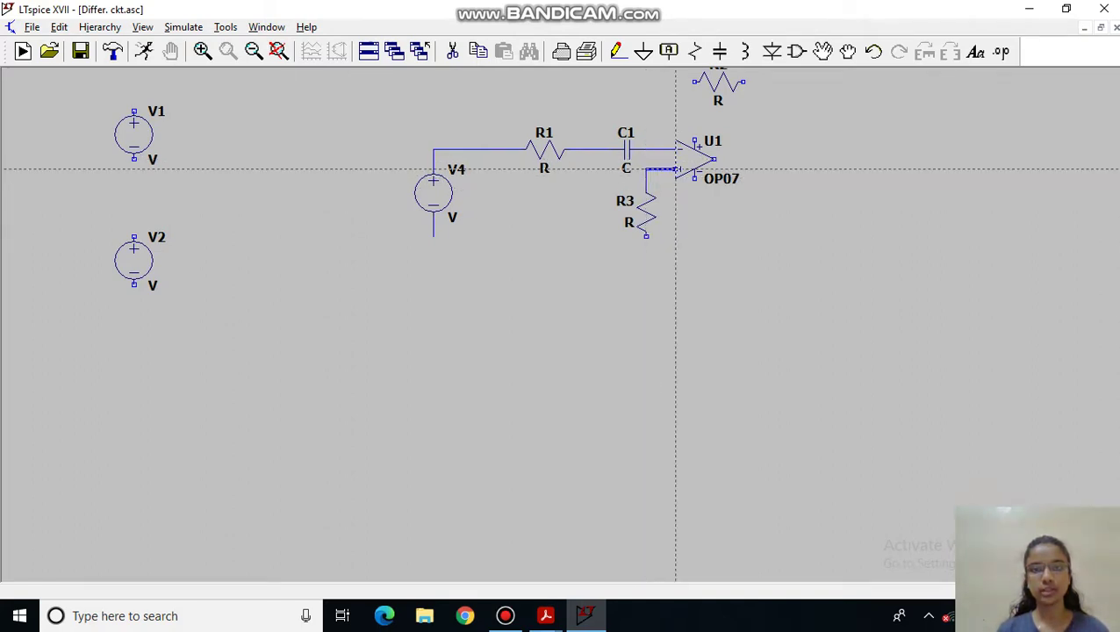
left_click(677, 169)
left_click(646, 275)
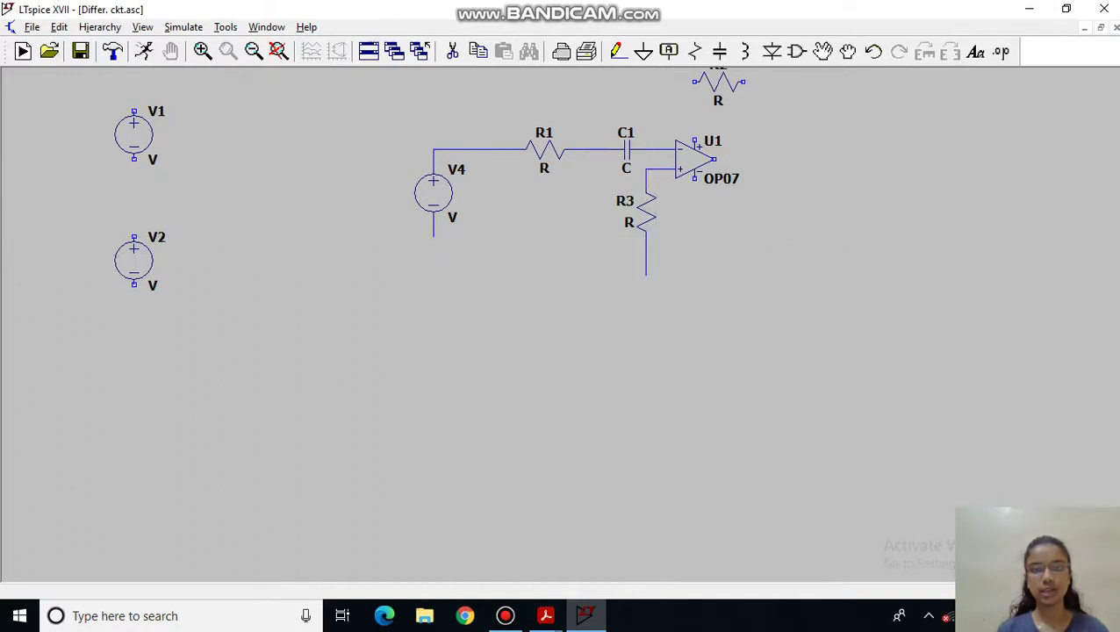
Step: Wire V1 and V2 in series, with leads below V2 and above V1
left_click(134, 160)
right_click(133, 237)
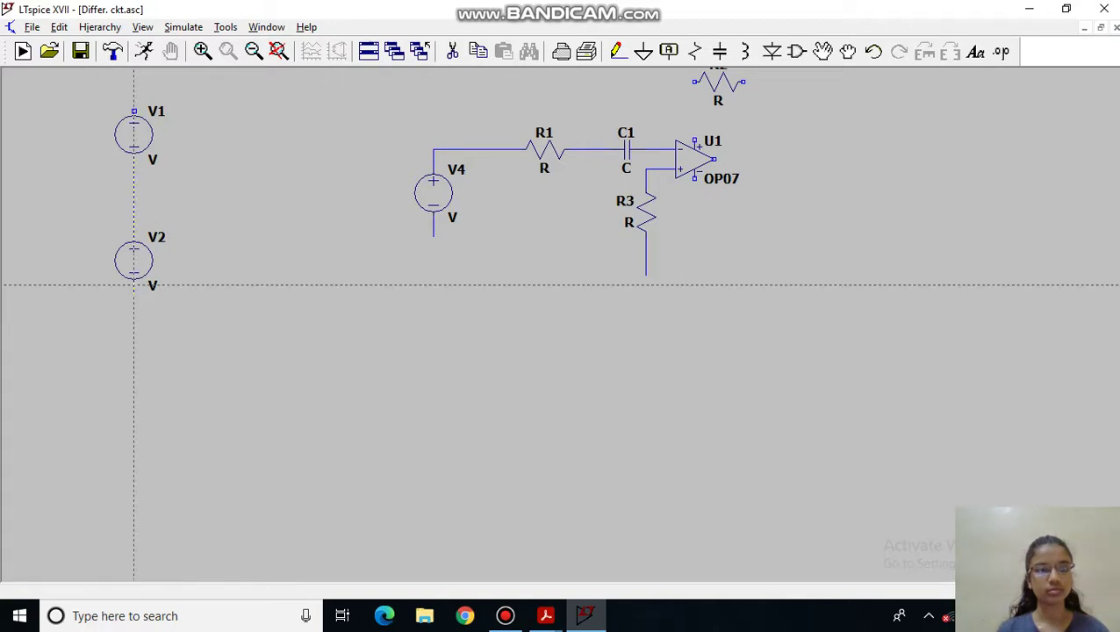
left_click(134, 286)
left_click(133, 313)
right_click(134, 294)
left_click(140, 58)
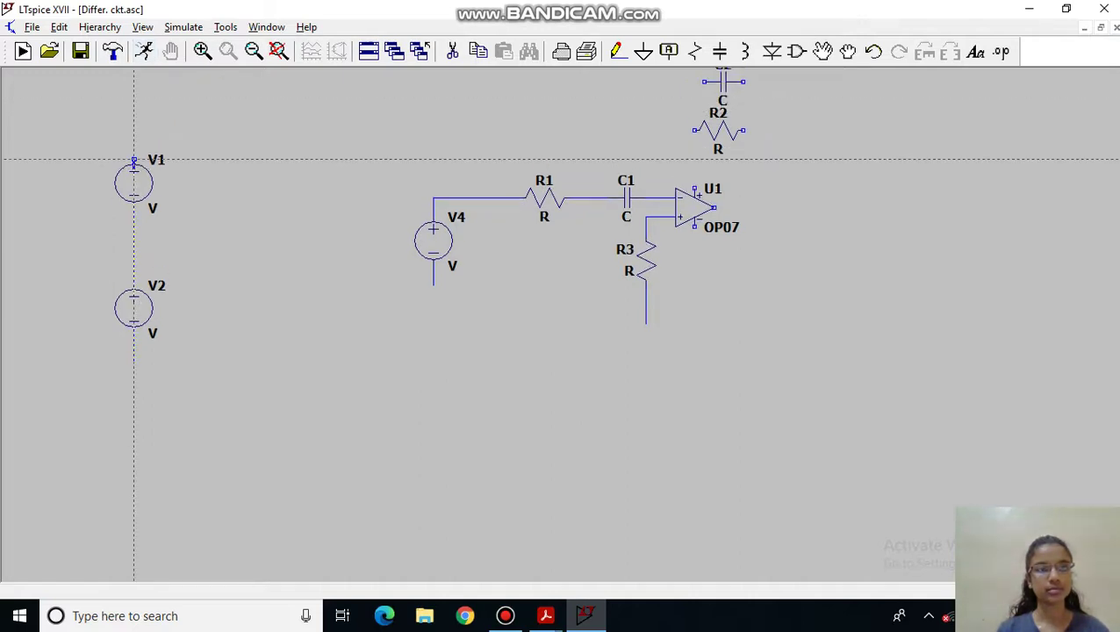
left_click(452, 50)
left_click(133, 160)
left_click(134, 110)
key("Escape")
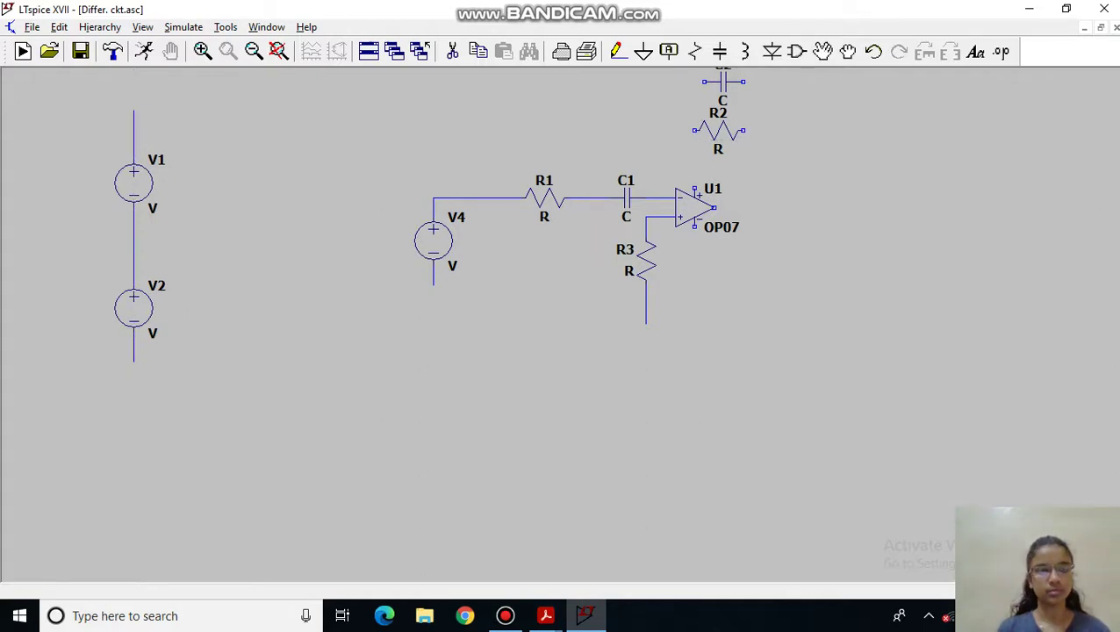
Step: Wire C2 and R2 in parallel from the inverting-input node to a shared right-hand node
key("F3")
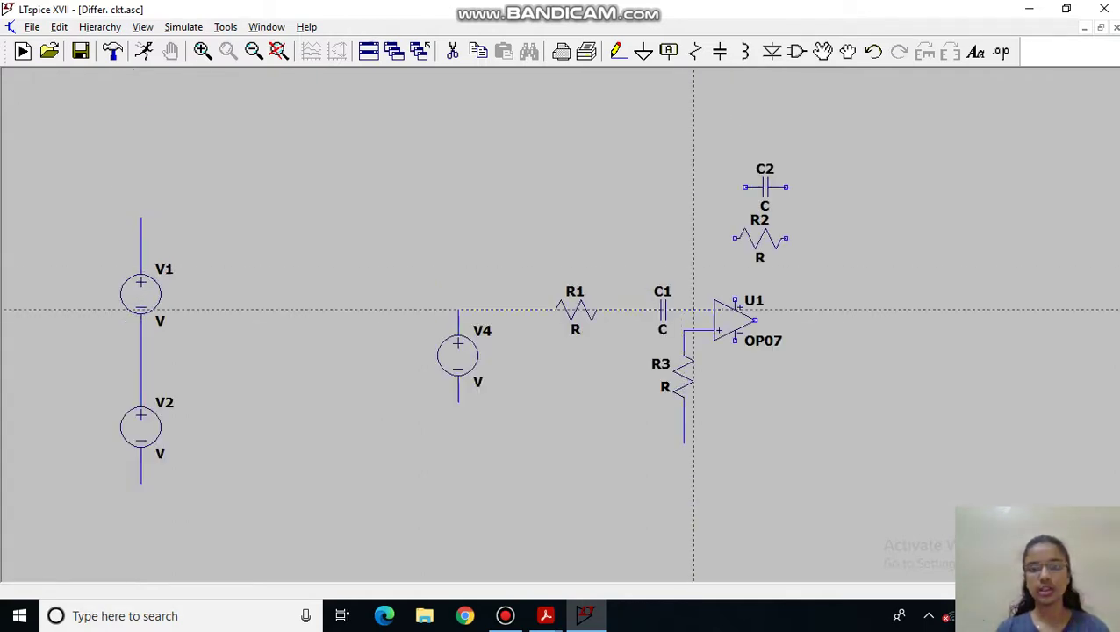
left_click(694, 310)
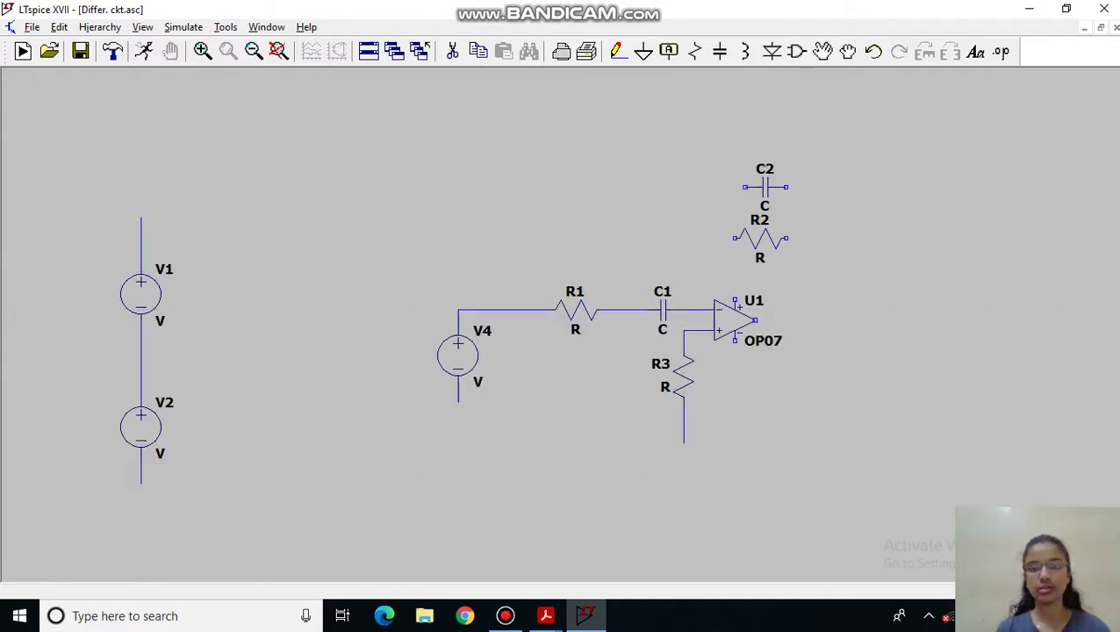
left_click(684, 187)
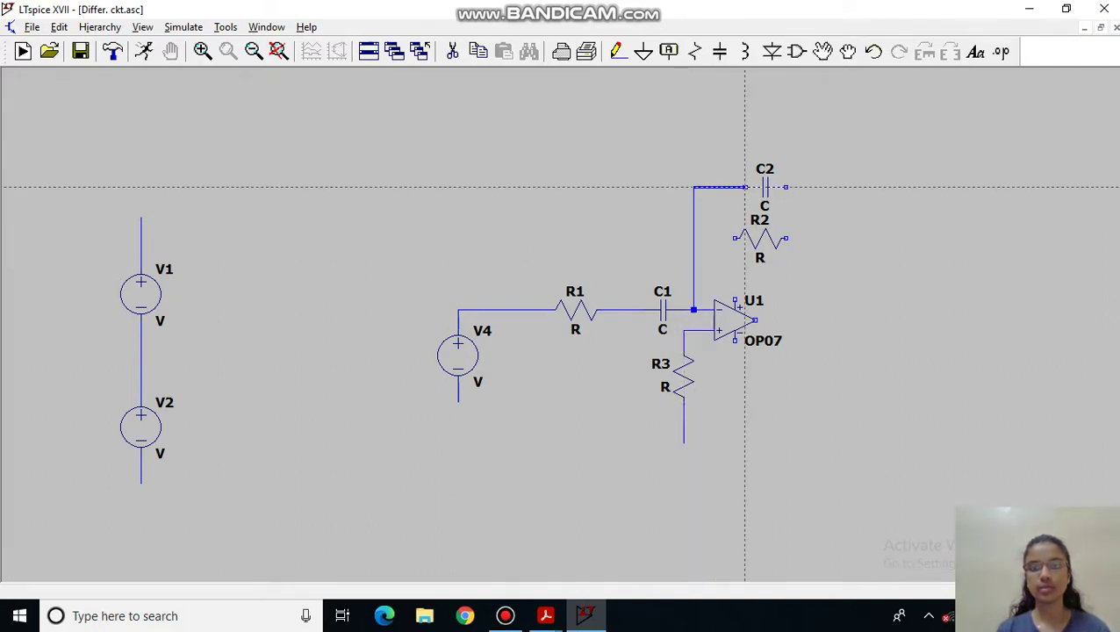
right_click(786, 187)
left_click(786, 187)
left_click(837, 187)
left_click(836, 237)
left_click(786, 237)
right_click(786, 237)
left_click(734, 237)
left_click(694, 237)
right_click(693, 239)
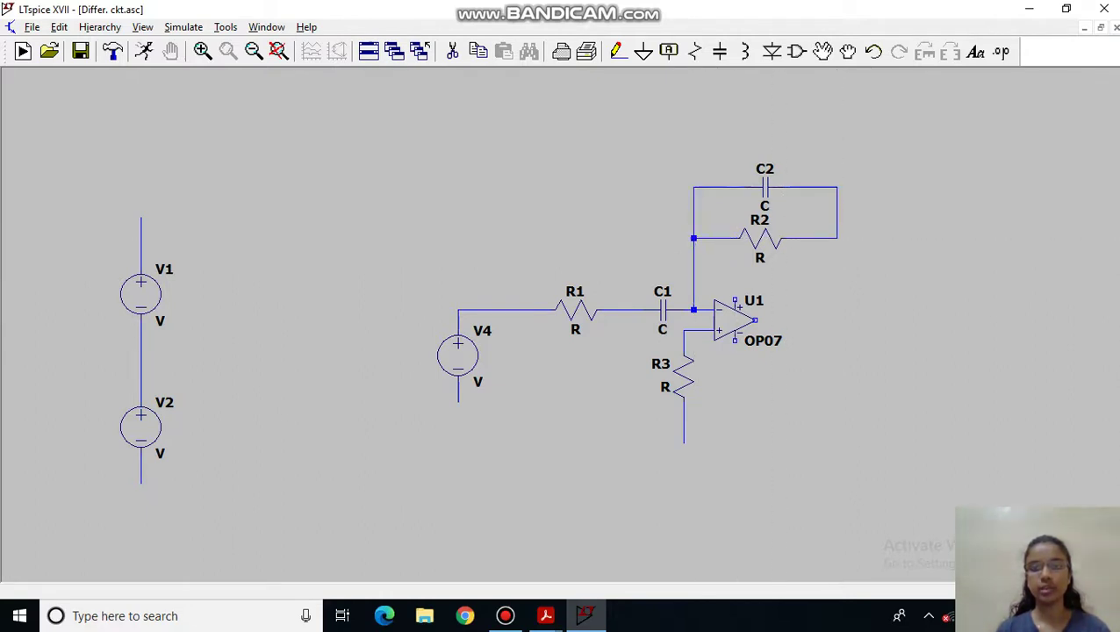
Step: Connect the feedback network to the op-amp output and extend an output lead right
left_click(837, 237)
left_click(755, 320)
right_click(755, 332)
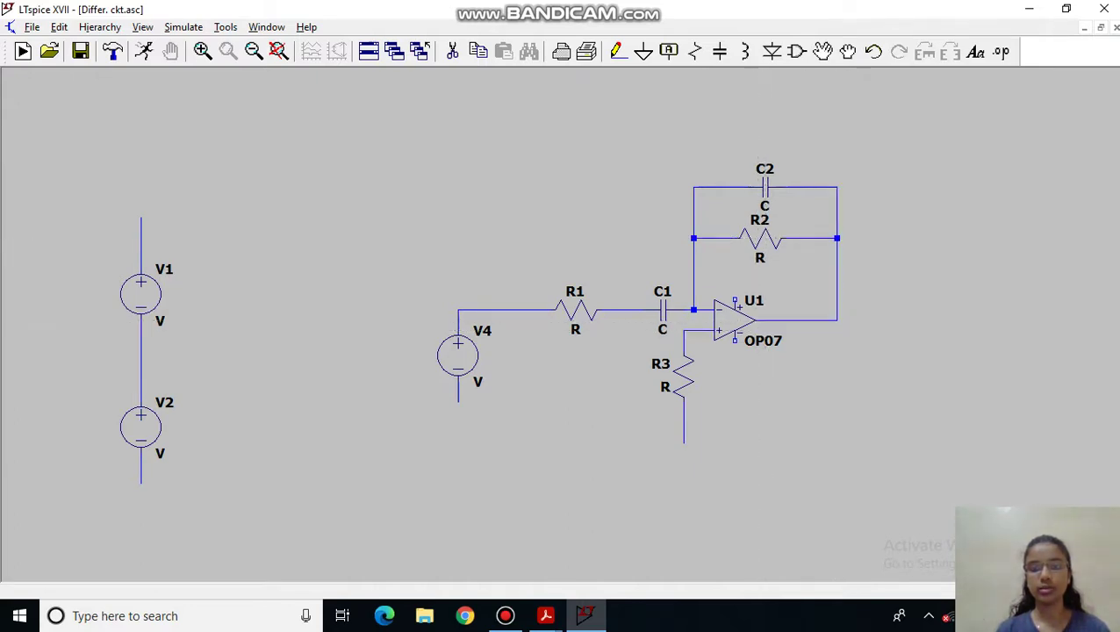
left_click(827, 321)
left_click(909, 320)
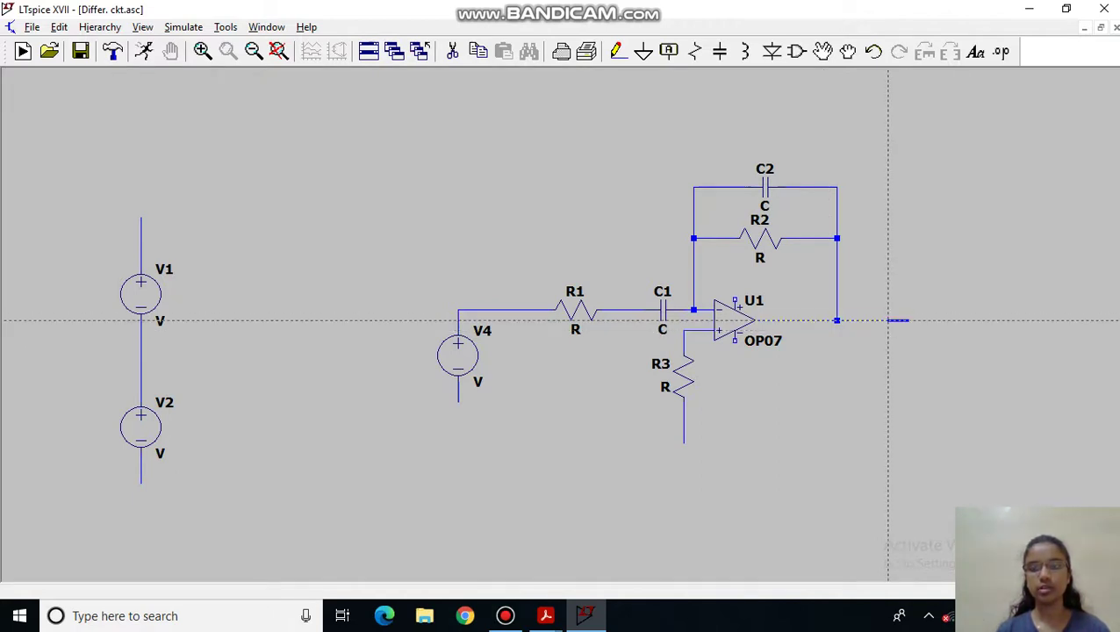
right_click(889, 320)
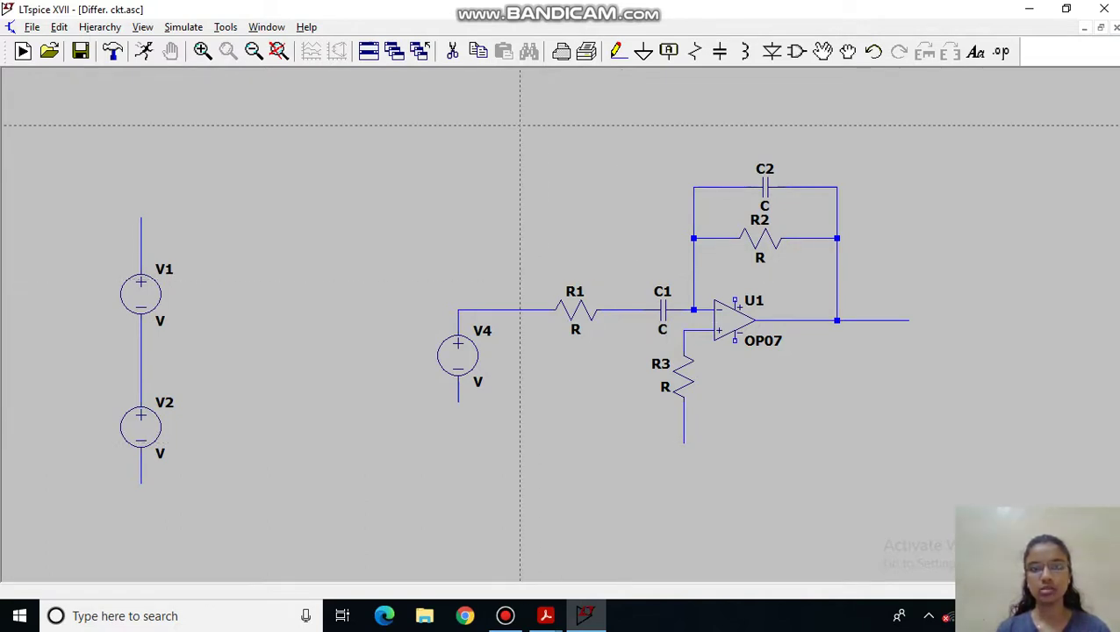
right_click(521, 120)
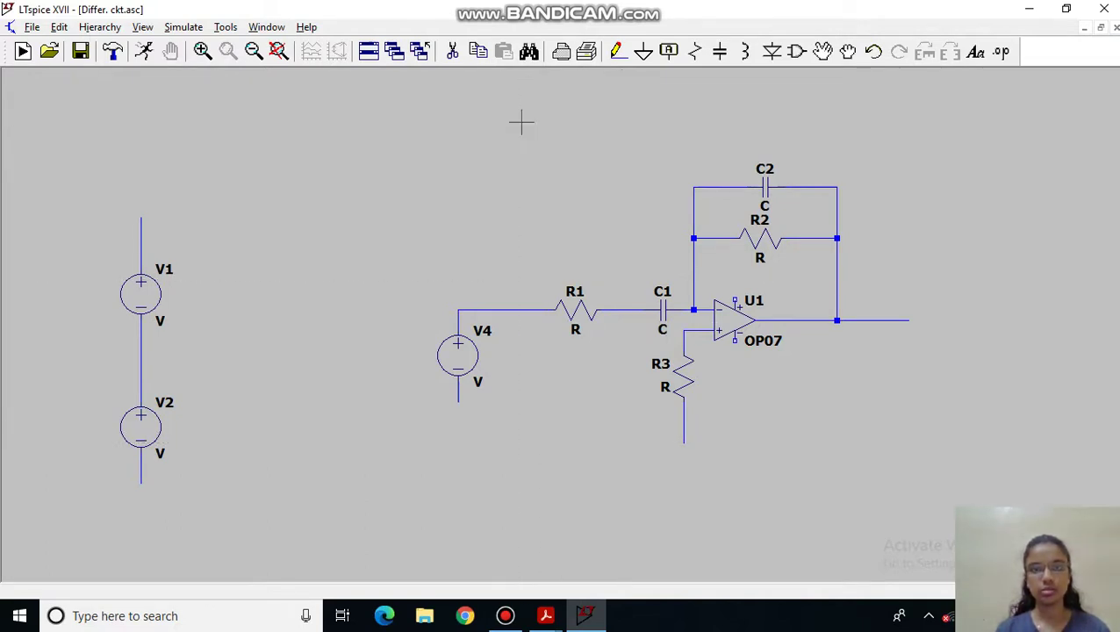
Step: Ground V4's bottom terminal and the lower end of R3
left_click(645, 53)
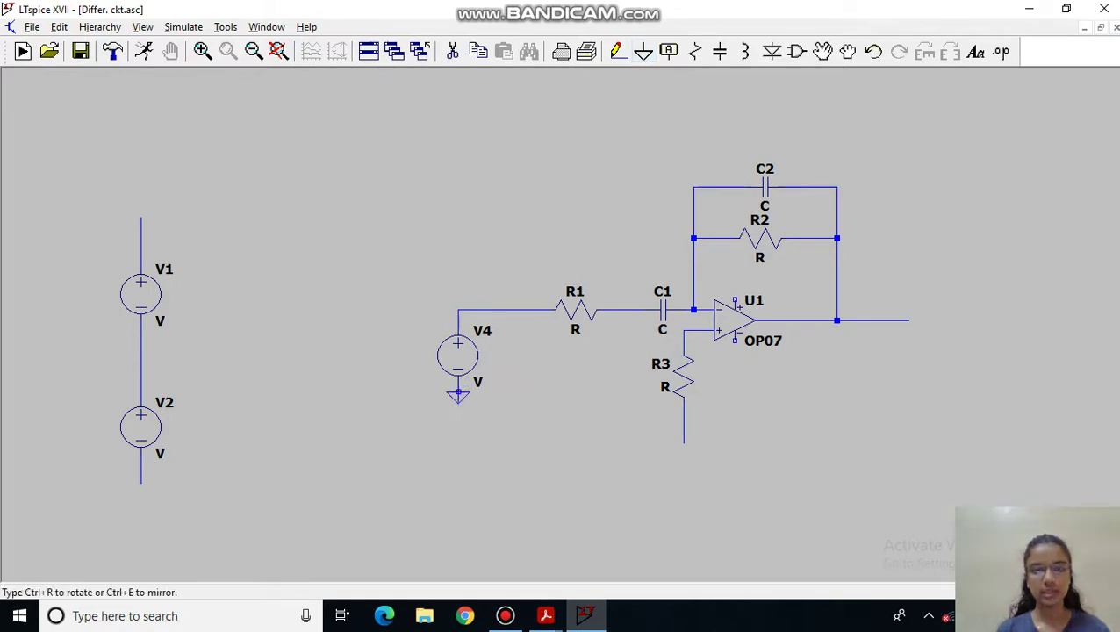
left_click(457, 401)
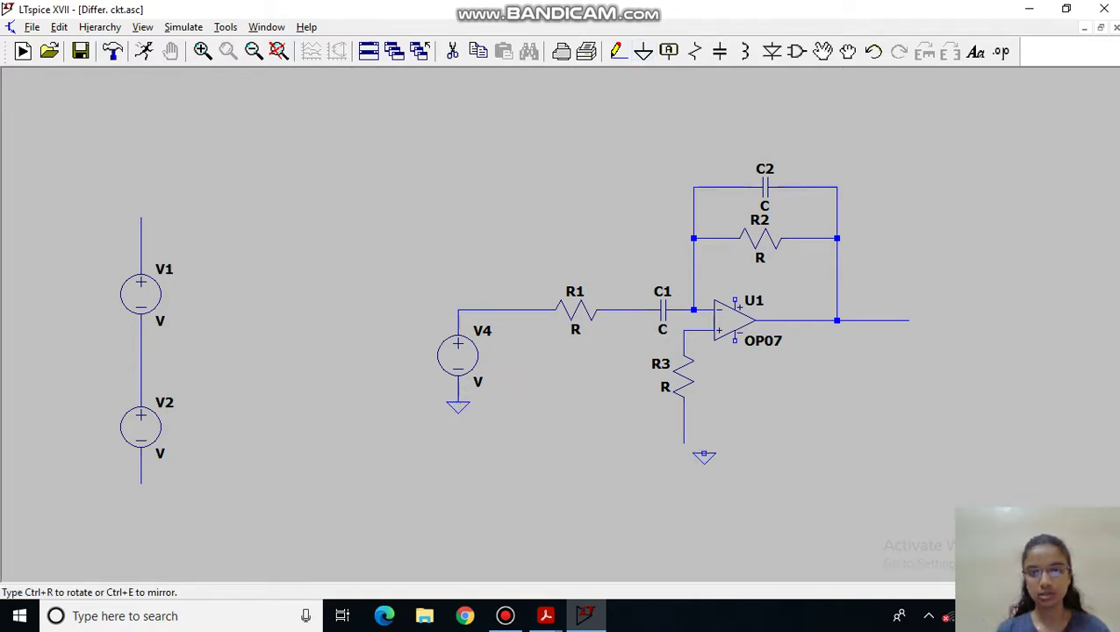
left_click(684, 443)
key("Escape")
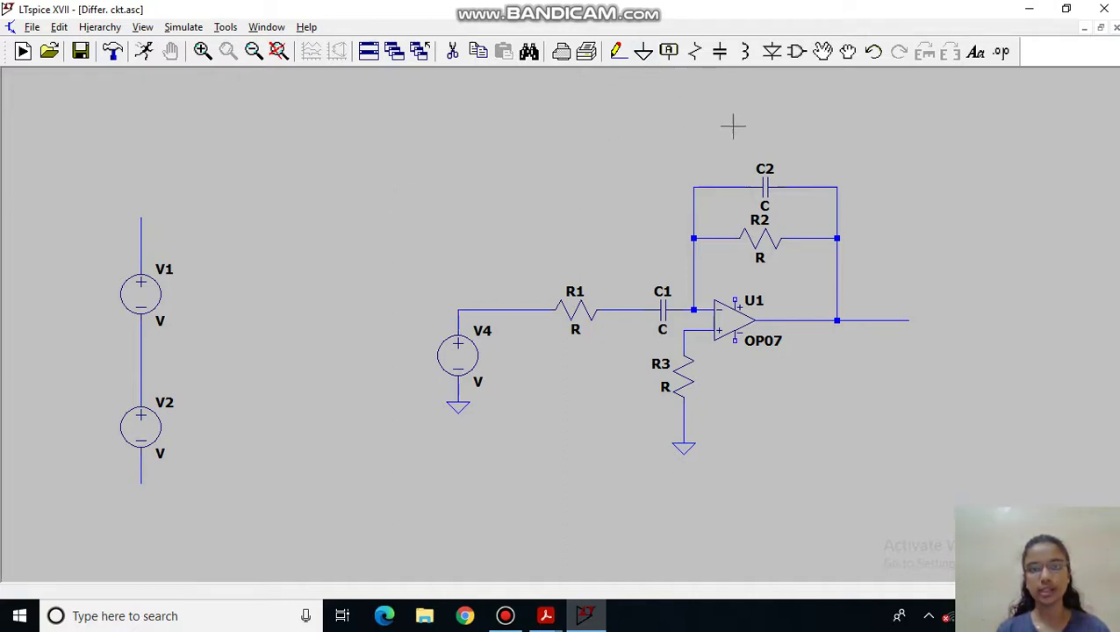
Step: Place a ground beside the V1–V2 junction and wire the junction to it
left_click(644, 51)
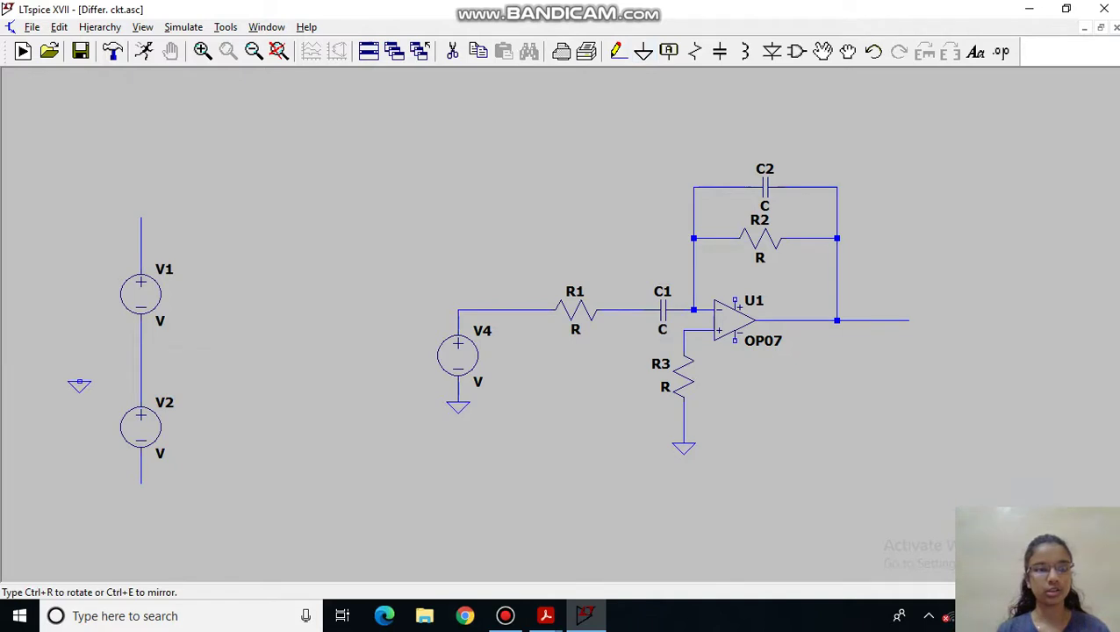
left_click(172, 355)
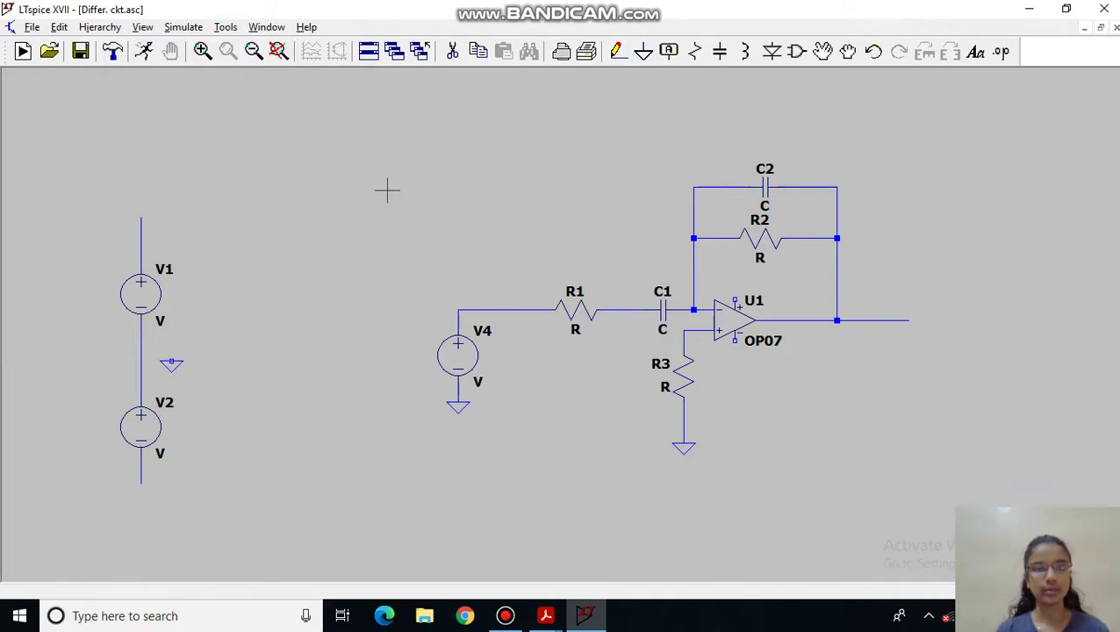
left_click(618, 53)
left_click(141, 351)
left_click(171, 351)
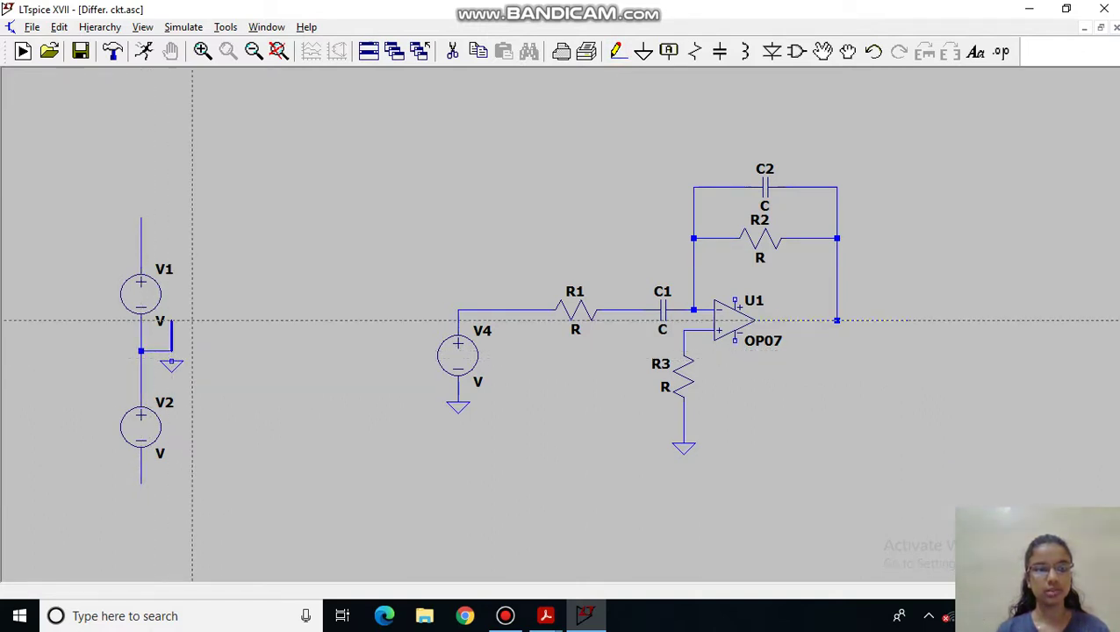
key("Escape")
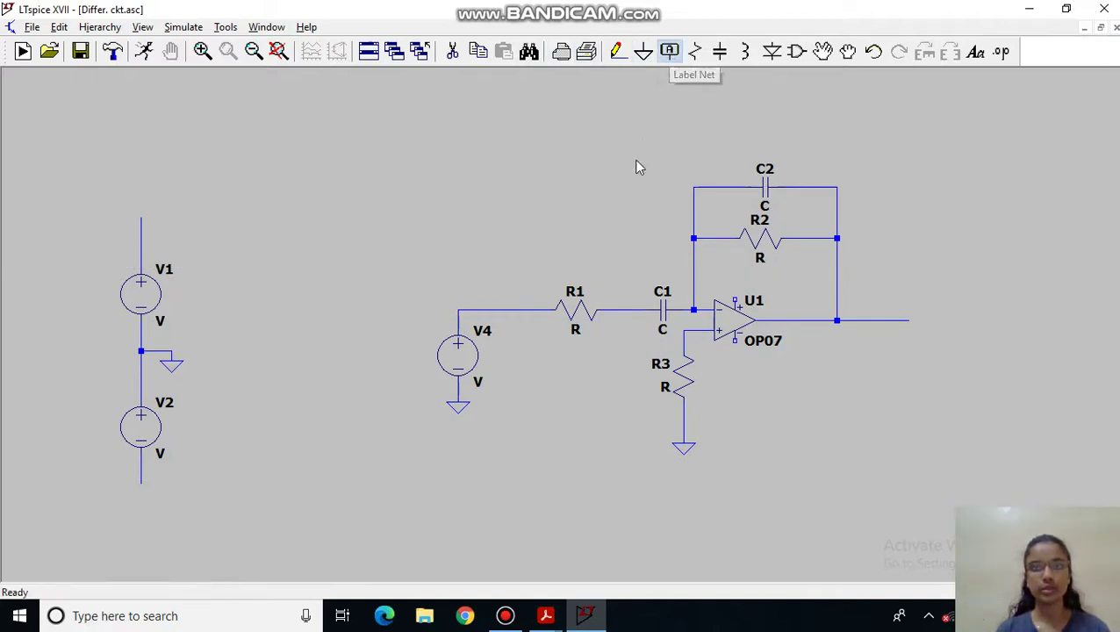
Step: Label V1's top and U1's upper supply pin with the net name Vcc
key("F4")
type("Vcc")
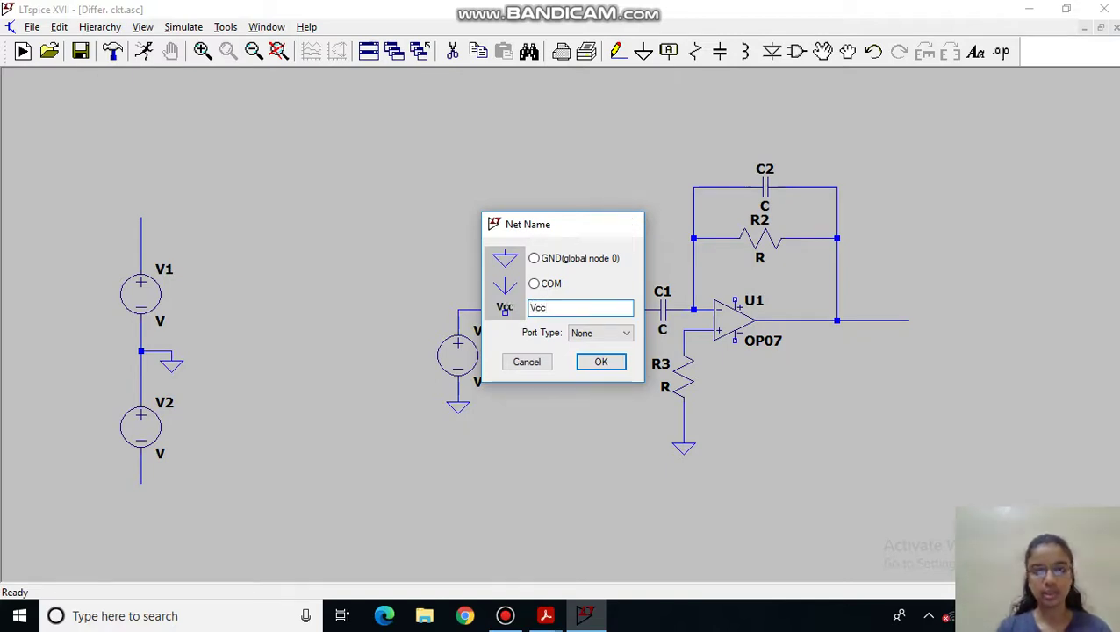
key("Return")
key("ctrl+r")
left_click(141, 217)
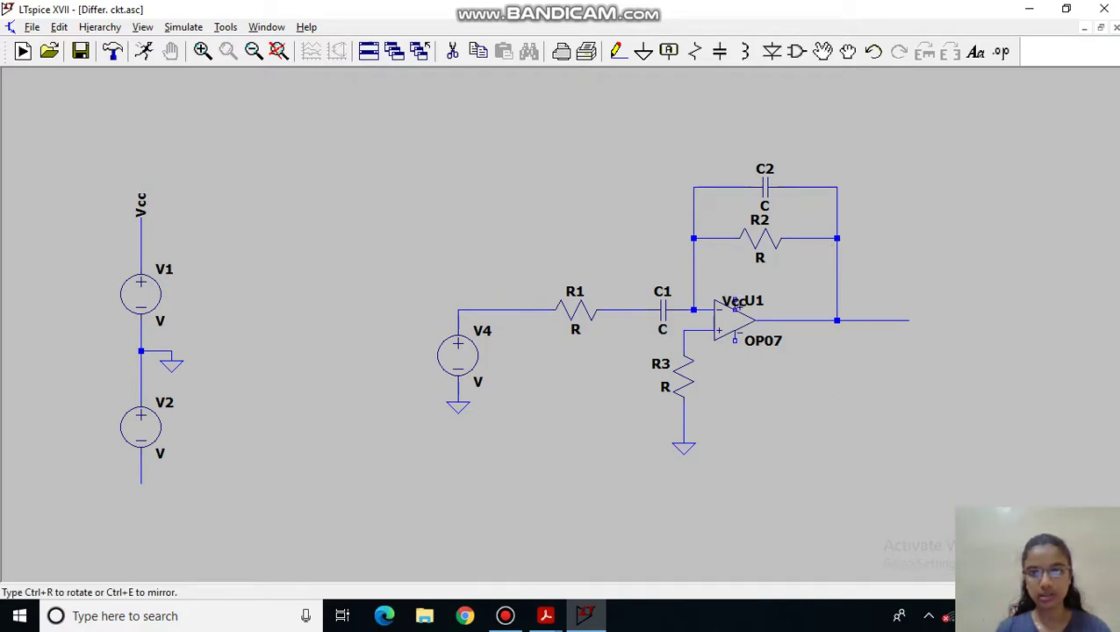
key("ctrl+r")
left_click(734, 298)
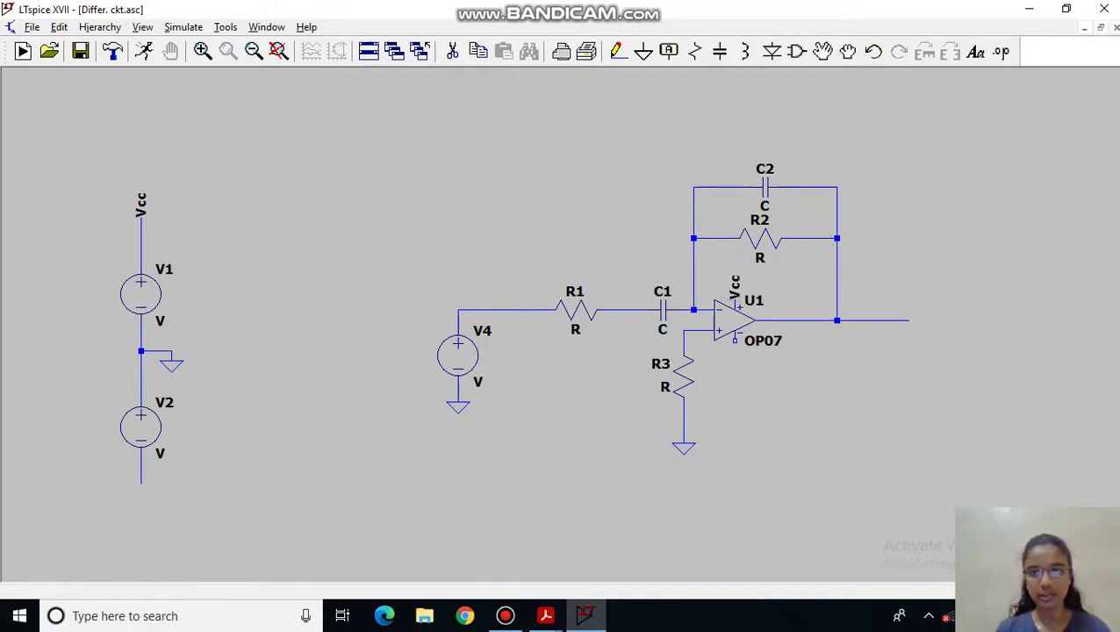
Step: Label V2's bottom and U1's lower supply pin Vee, and name the output wire Vout
left_click(669, 51)
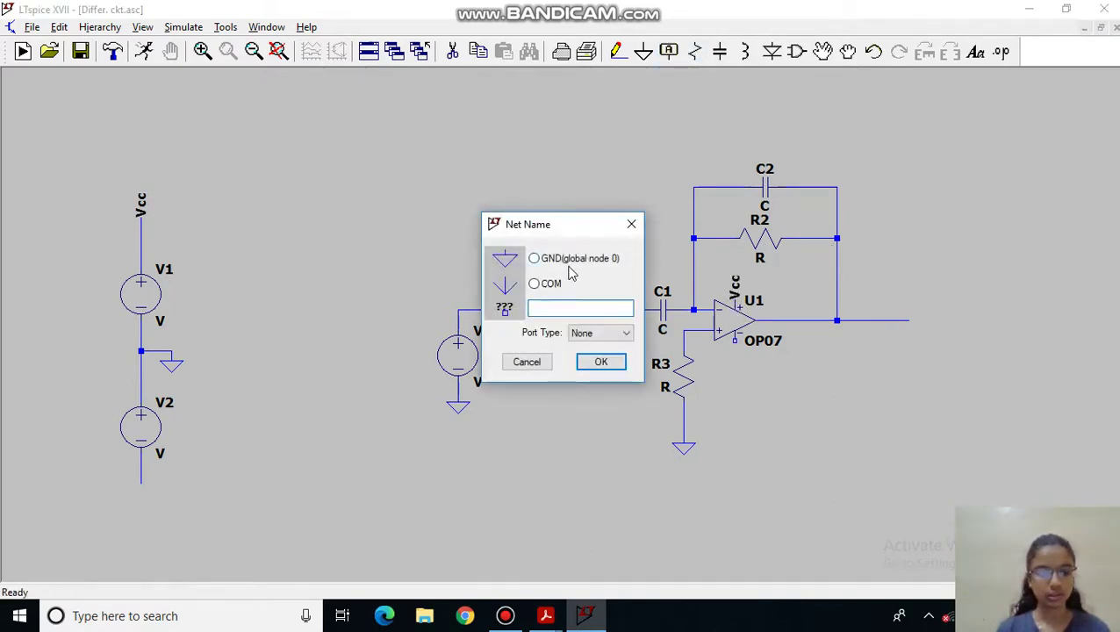
type("Vee")
key("Return")
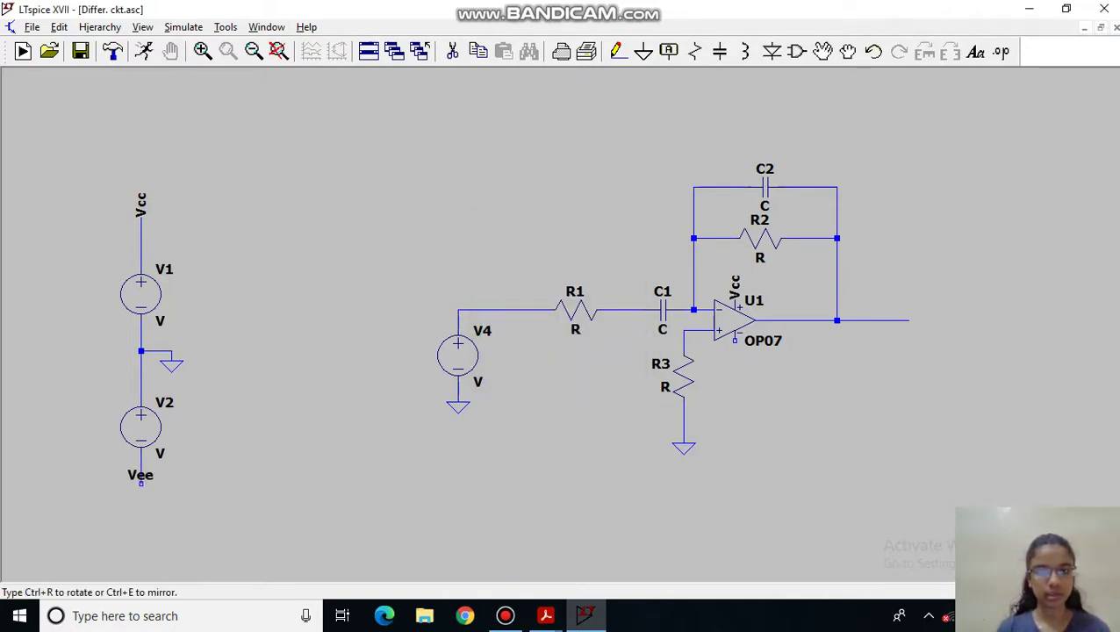
left_click(141, 482)
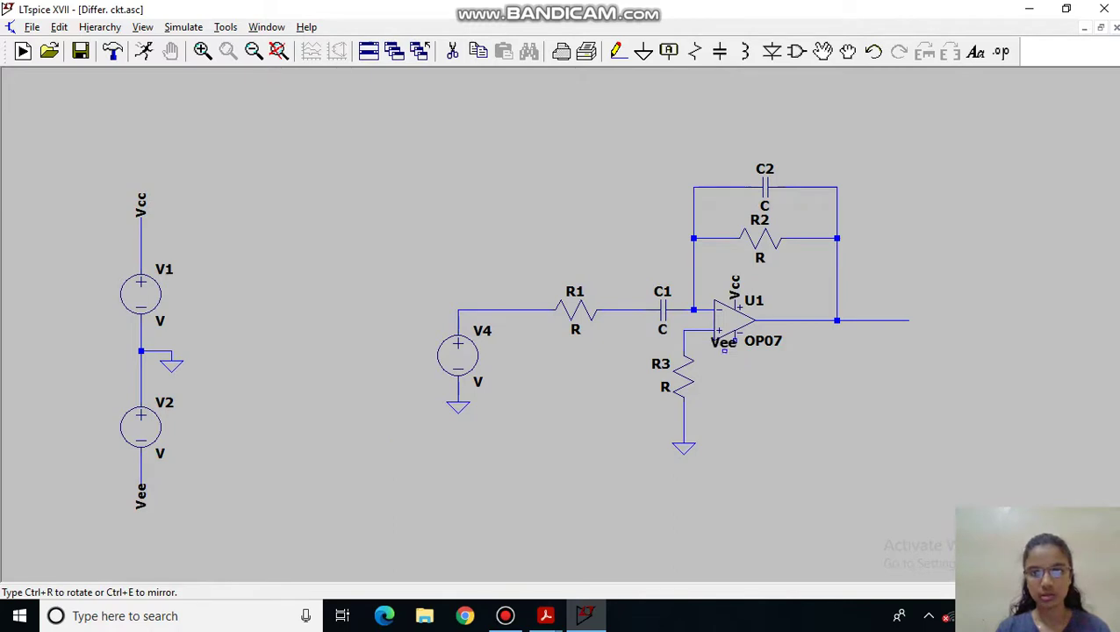
left_click(734, 339)
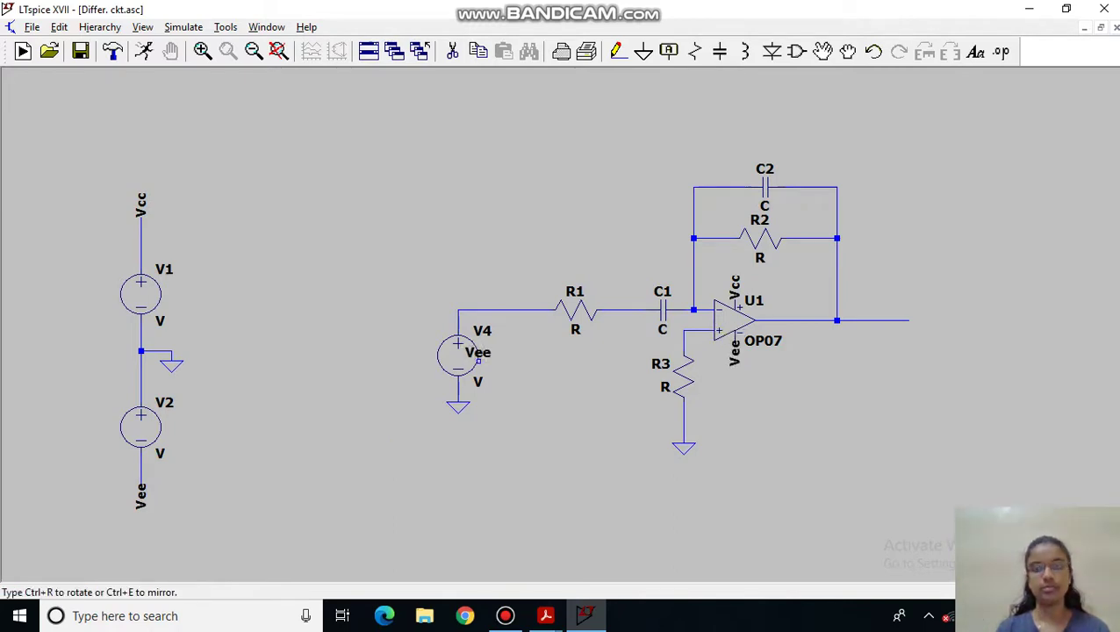
key("Escape")
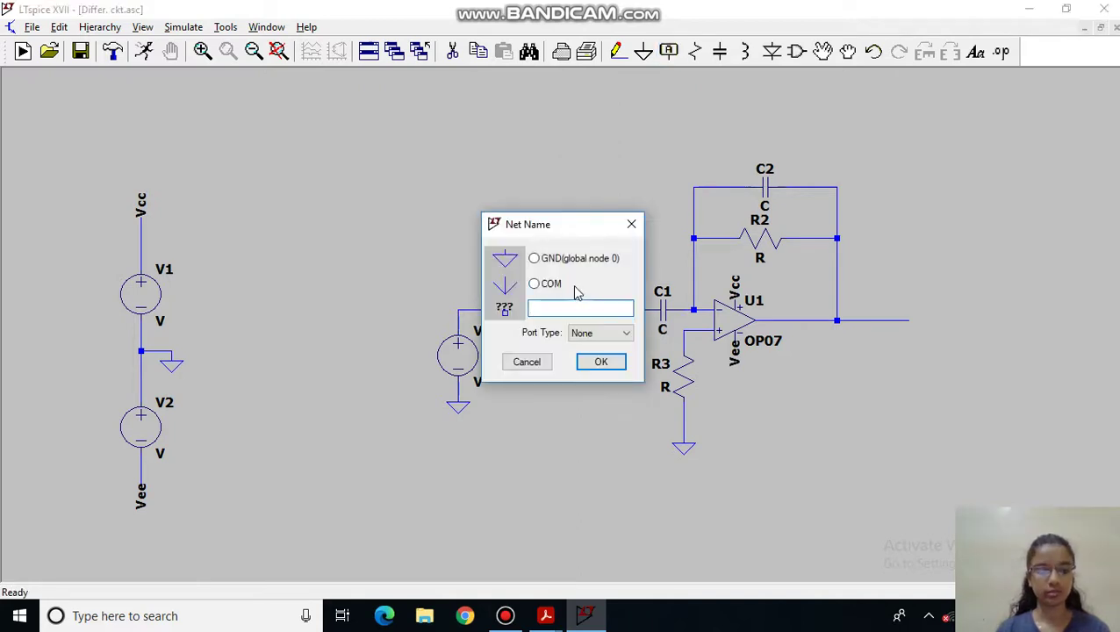
type("Vout")
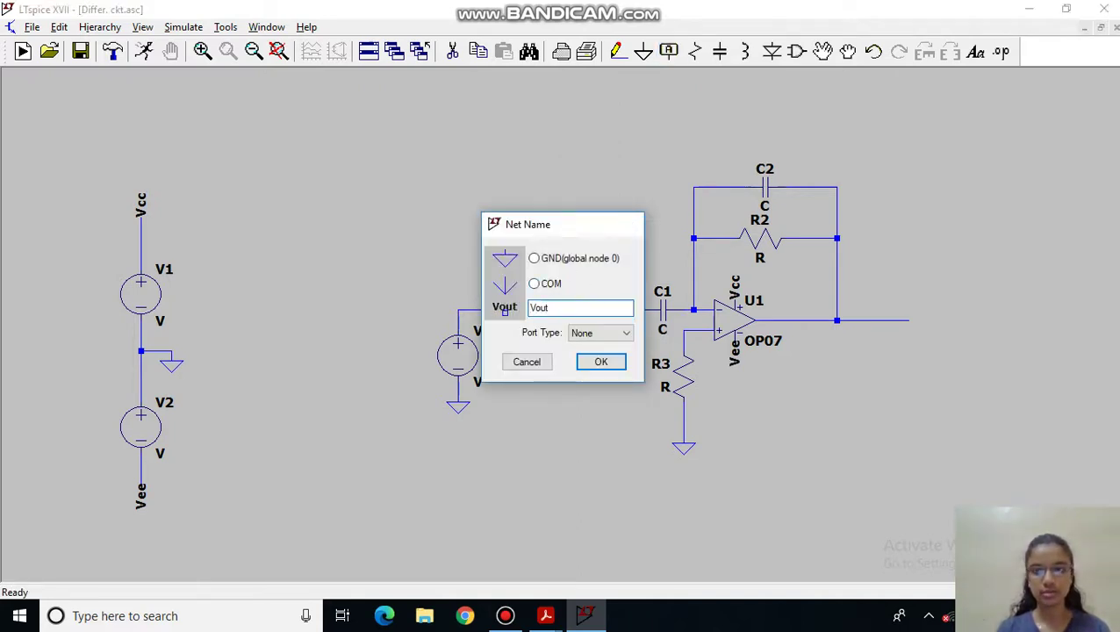
key("Return")
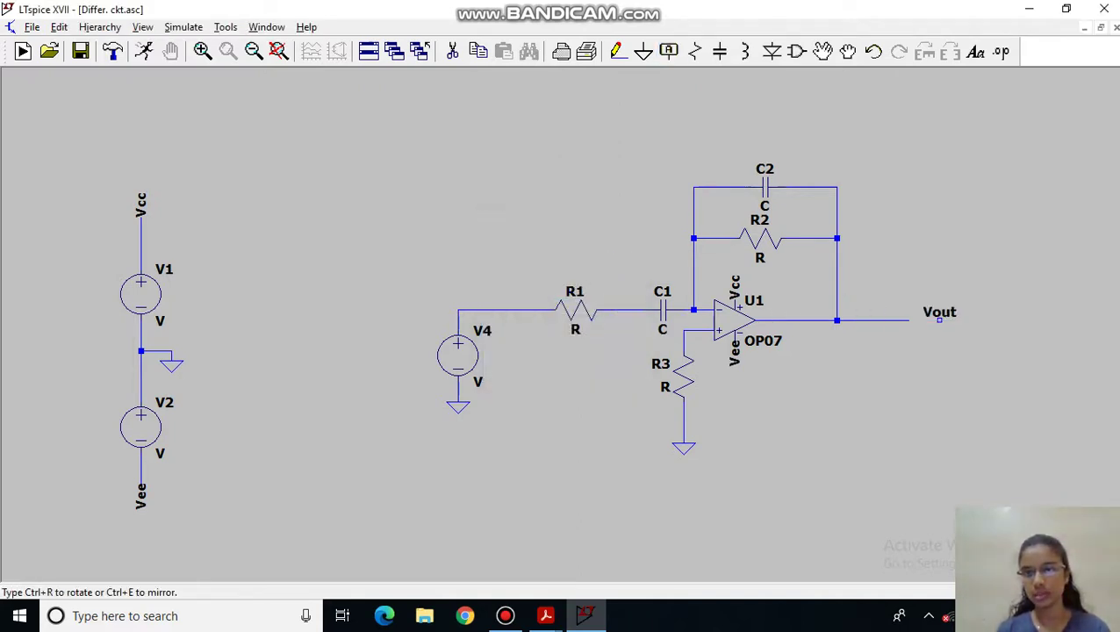
left_click(910, 320)
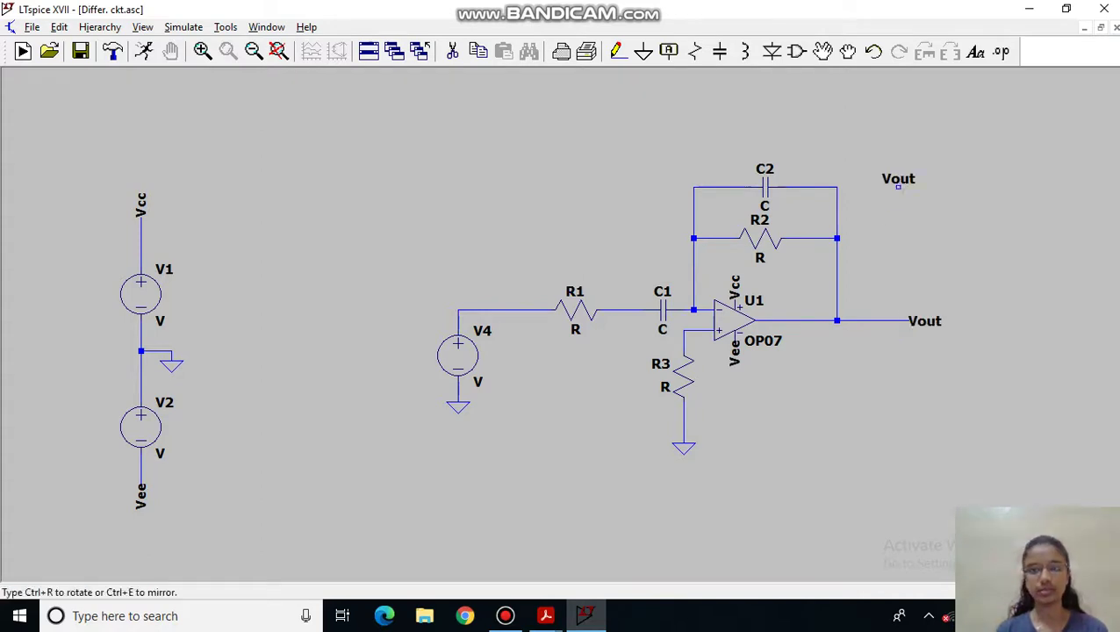
Step: Set both supply sources V1 and V2 to 15 V
key("Escape")
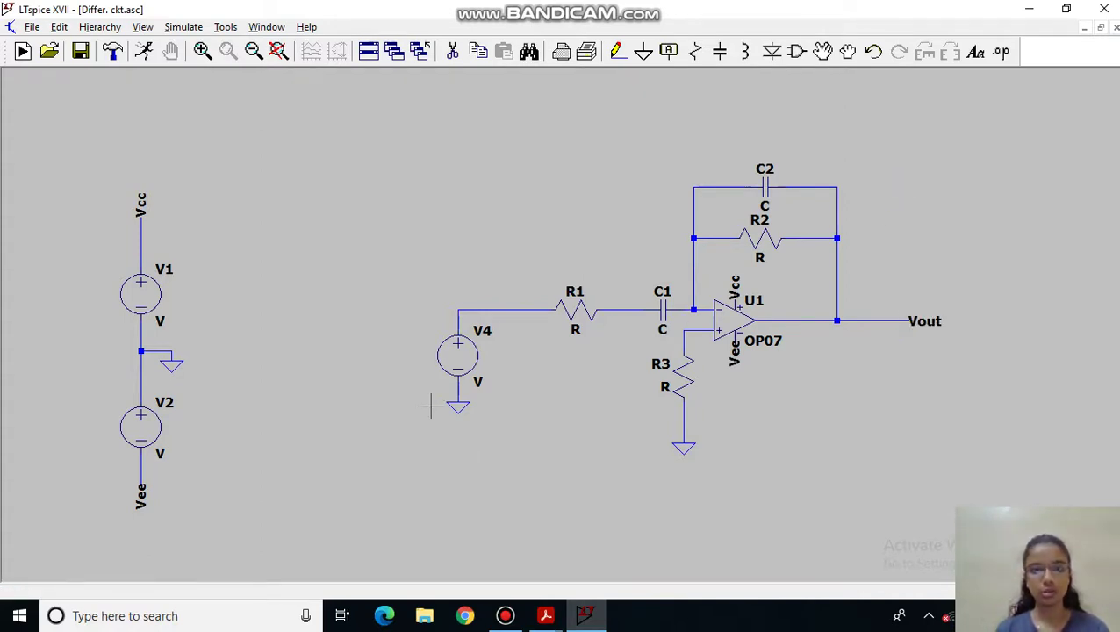
right_click(136, 305)
type("1")
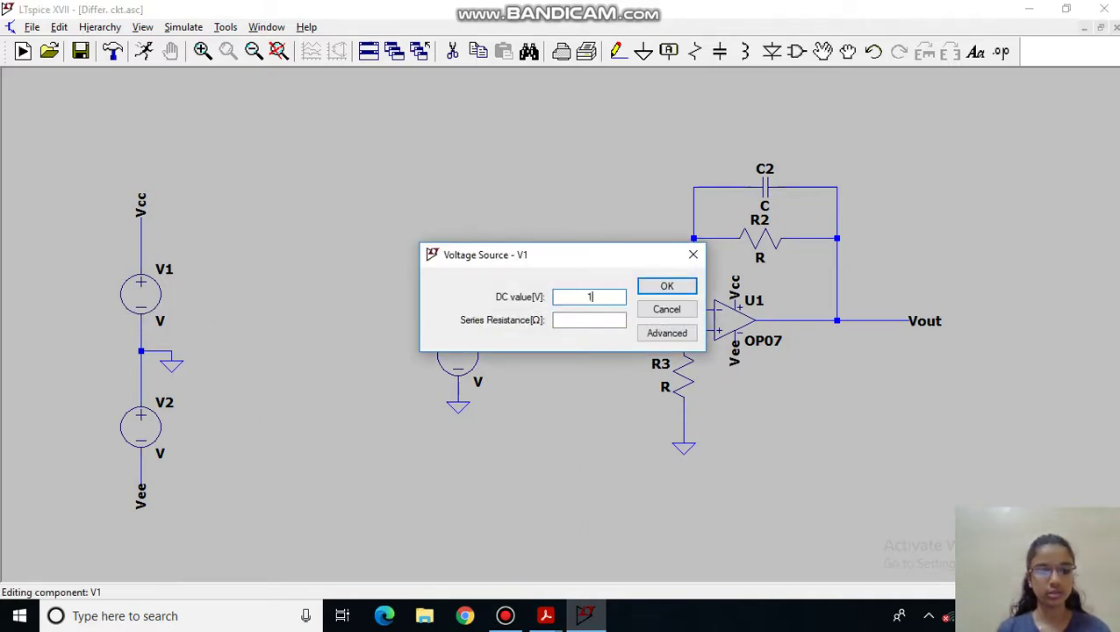
type("5")
key("Return")
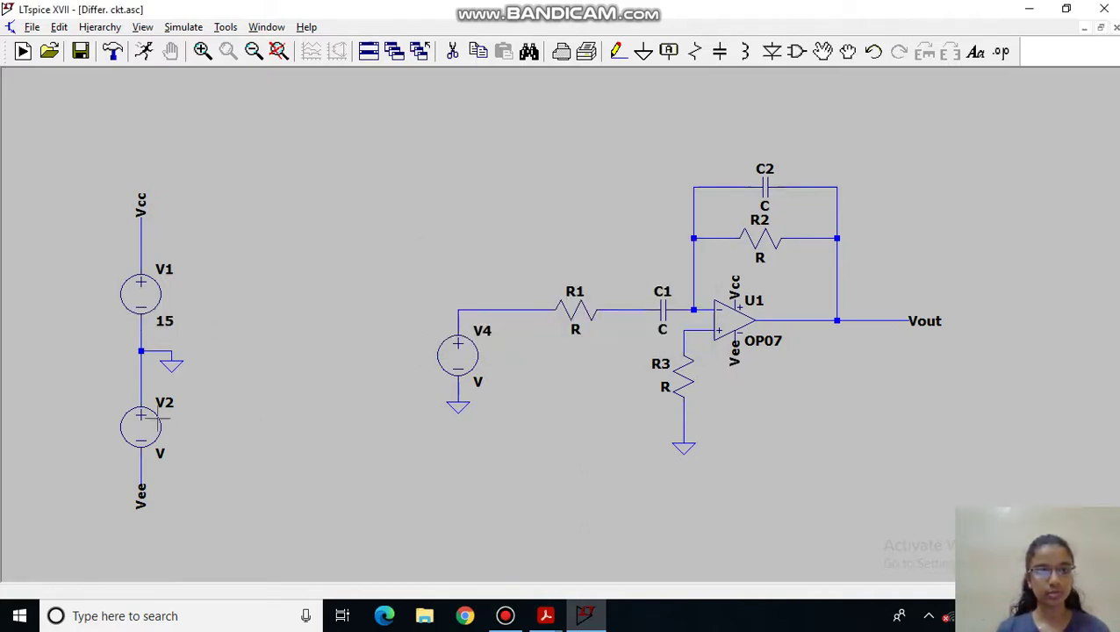
right_click(139, 431)
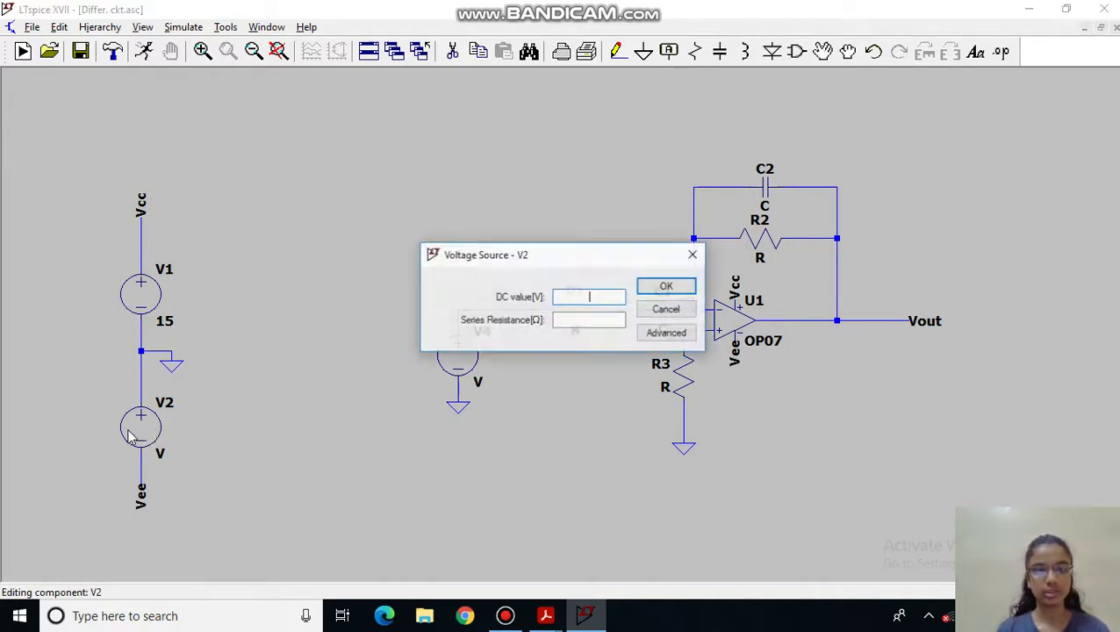
type("15")
key("Return")
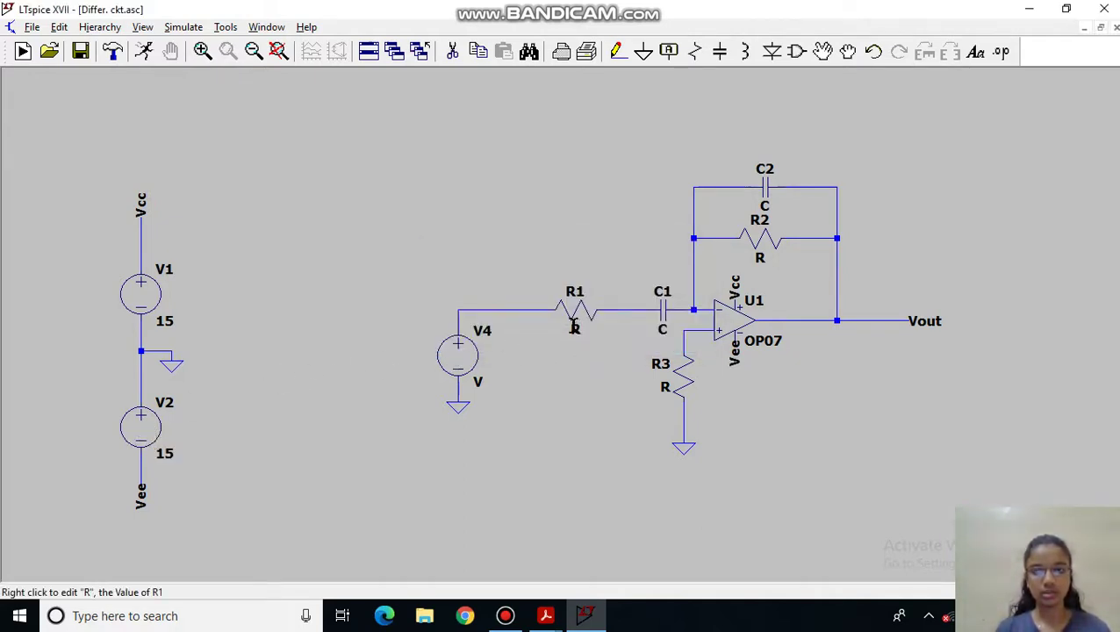
Step: Give R1 a value of 160 and C1 a value of 0.1µf
right_click(574, 326)
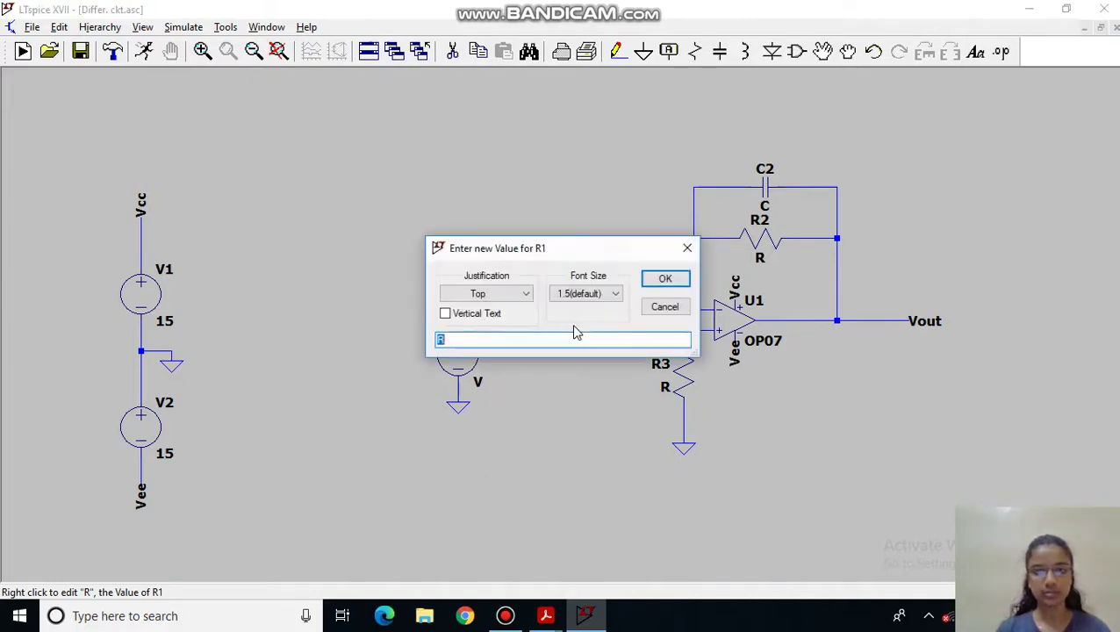
type("160")
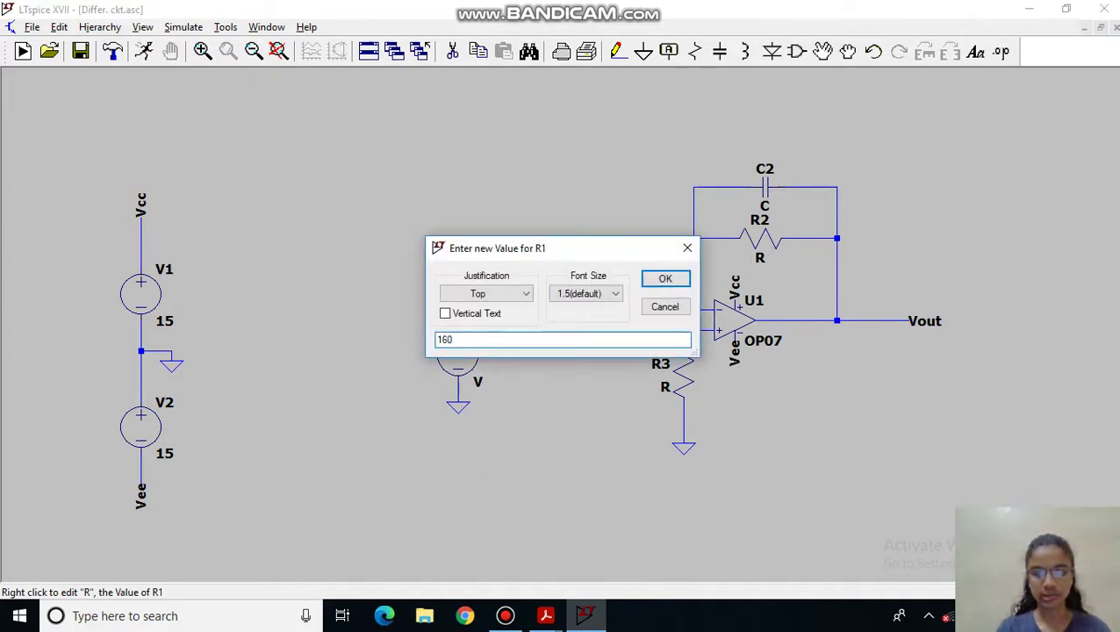
key("Return")
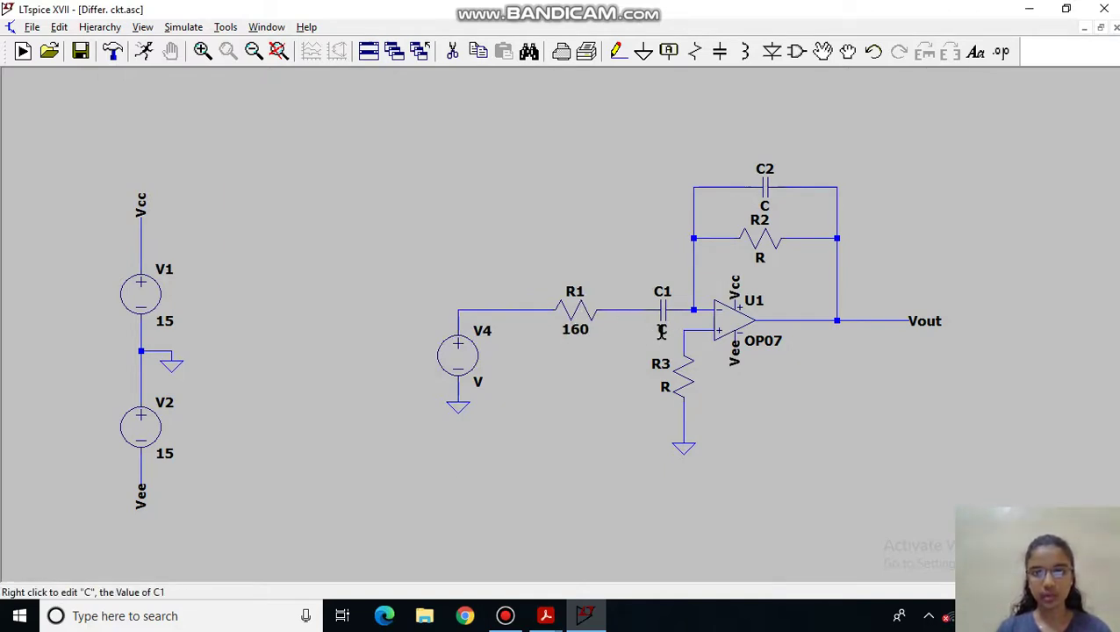
right_click(662, 332)
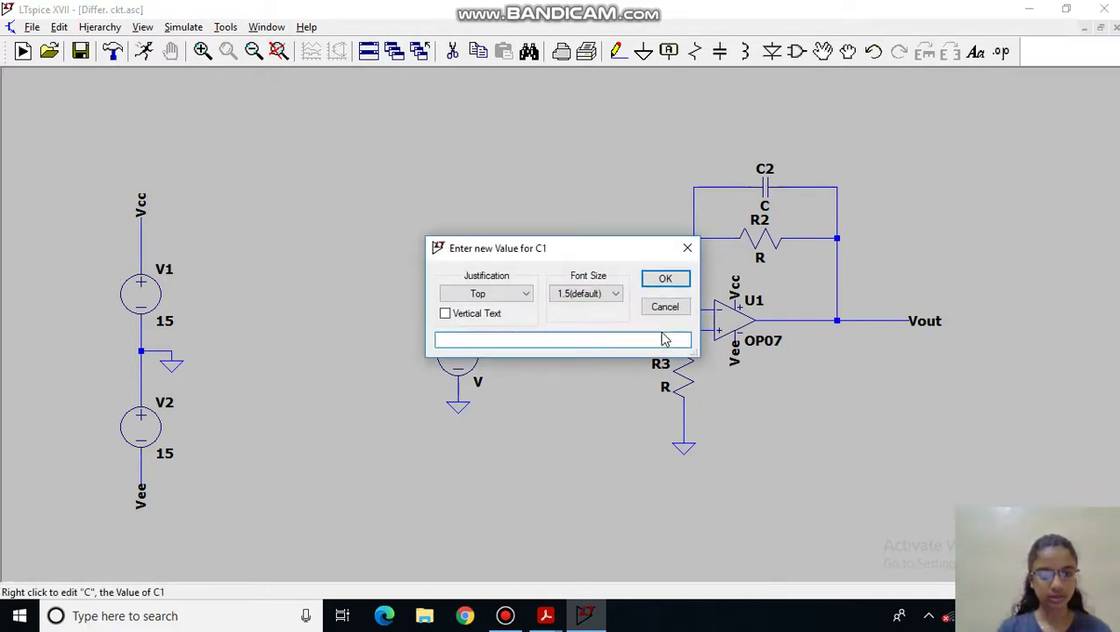
type("0.1uf")
key("Return")
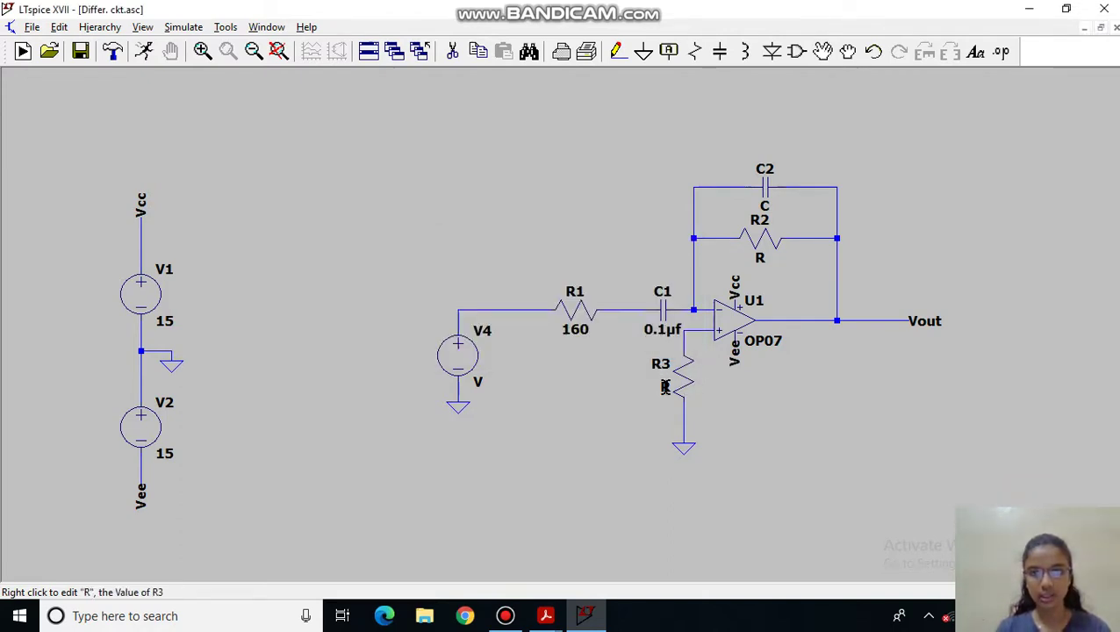
Step: Set R3 to 150, R2 to 1.6k and C2 to 0.01µf
right_click(666, 388)
type("150")
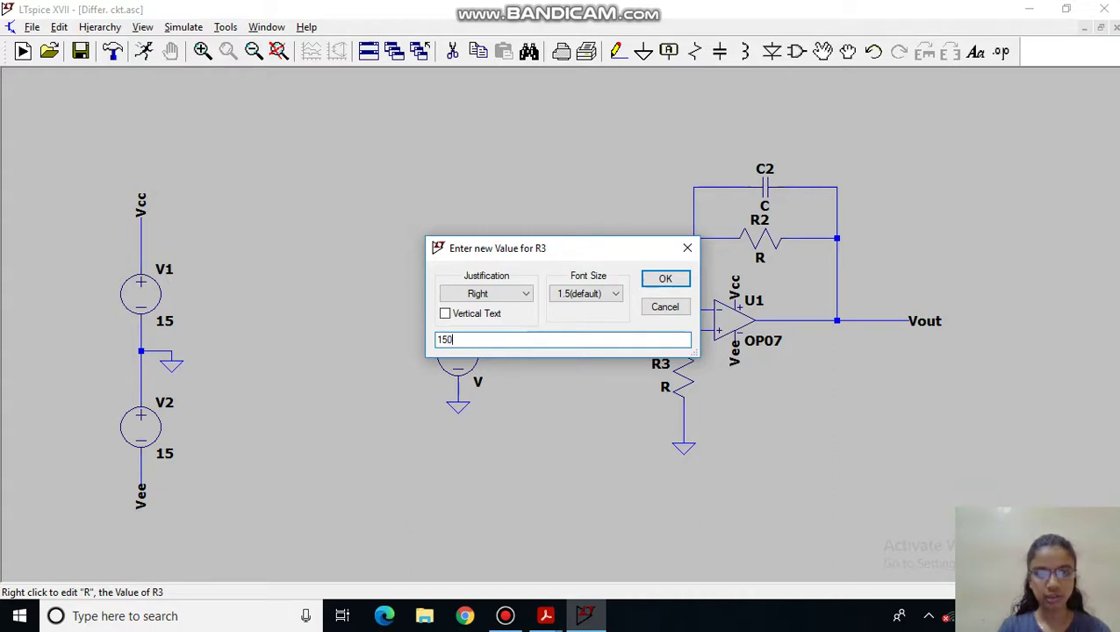
key("Return")
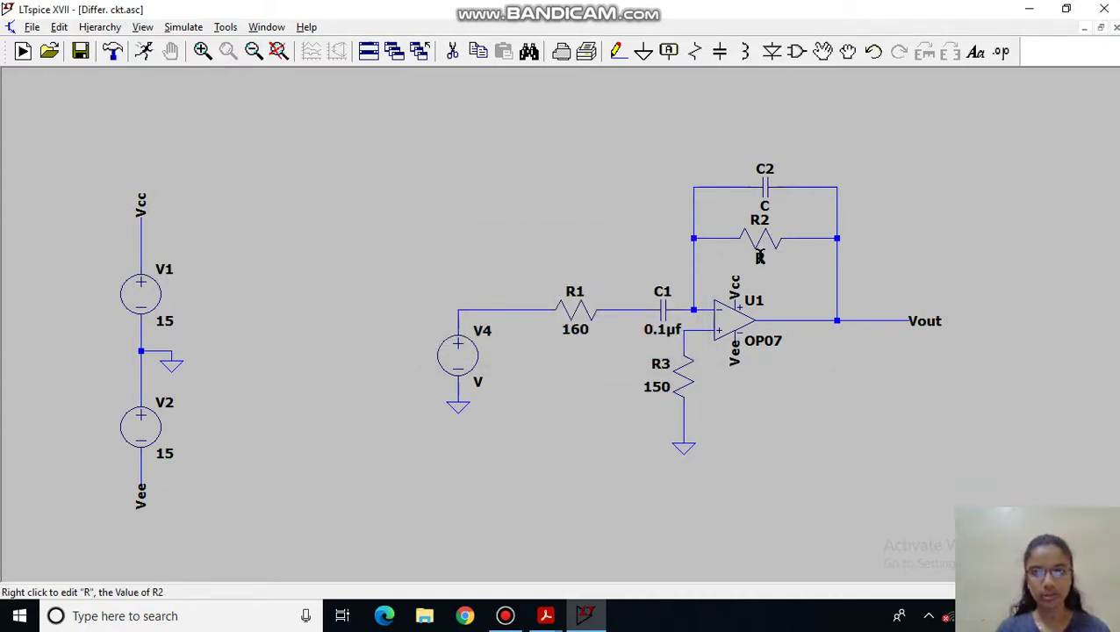
right_click(761, 257)
type("1.6k")
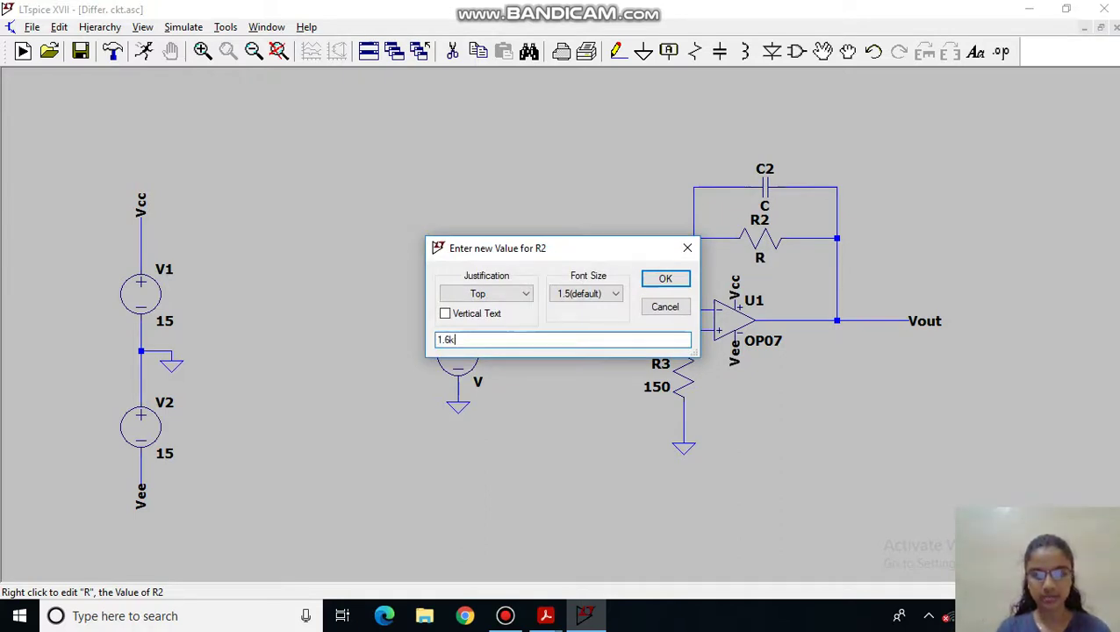
key("Return")
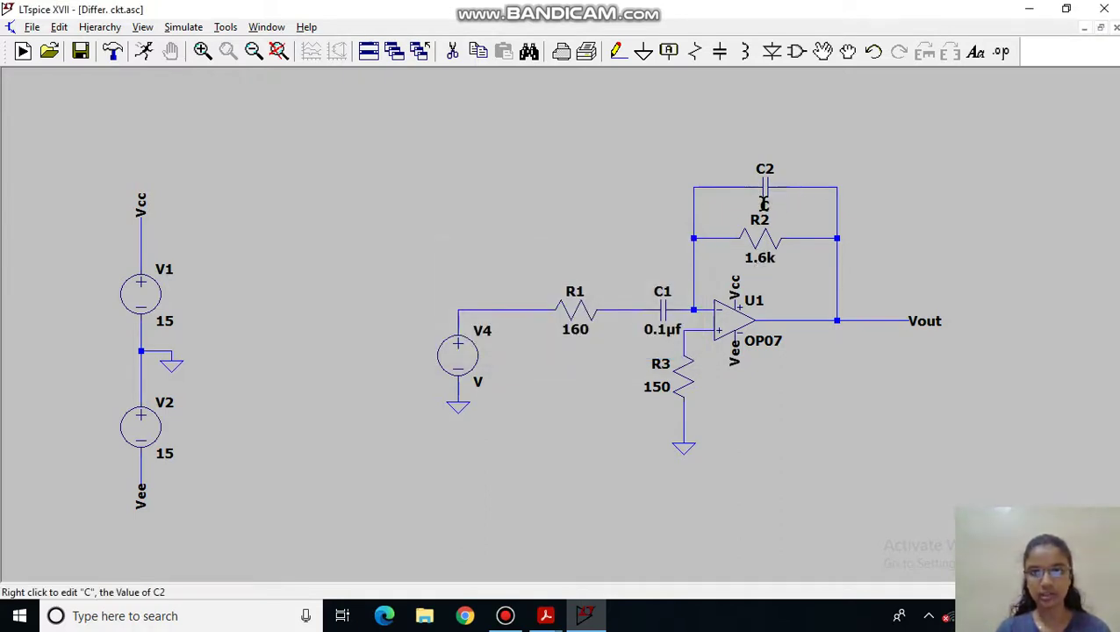
right_click(764, 204)
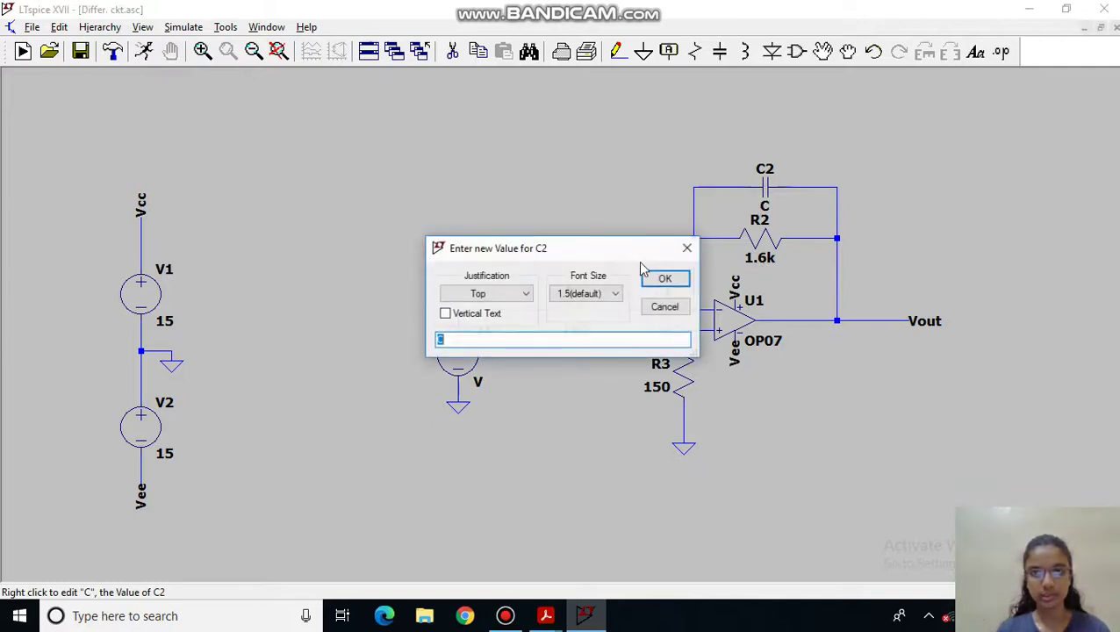
key("BackSpace")
type("0.01uf")
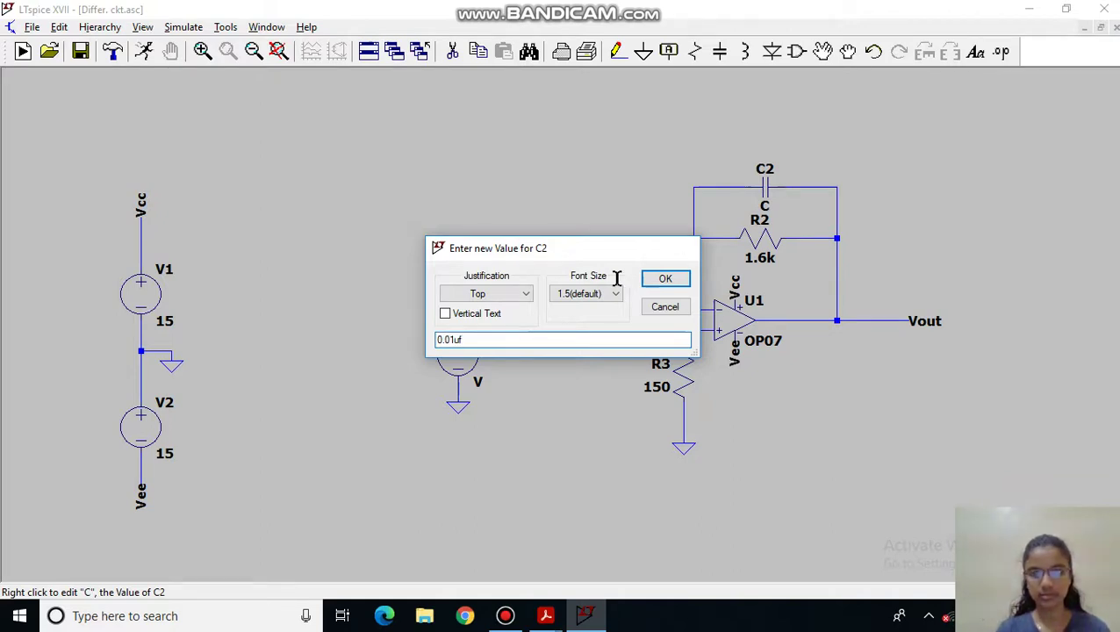
key("Return")
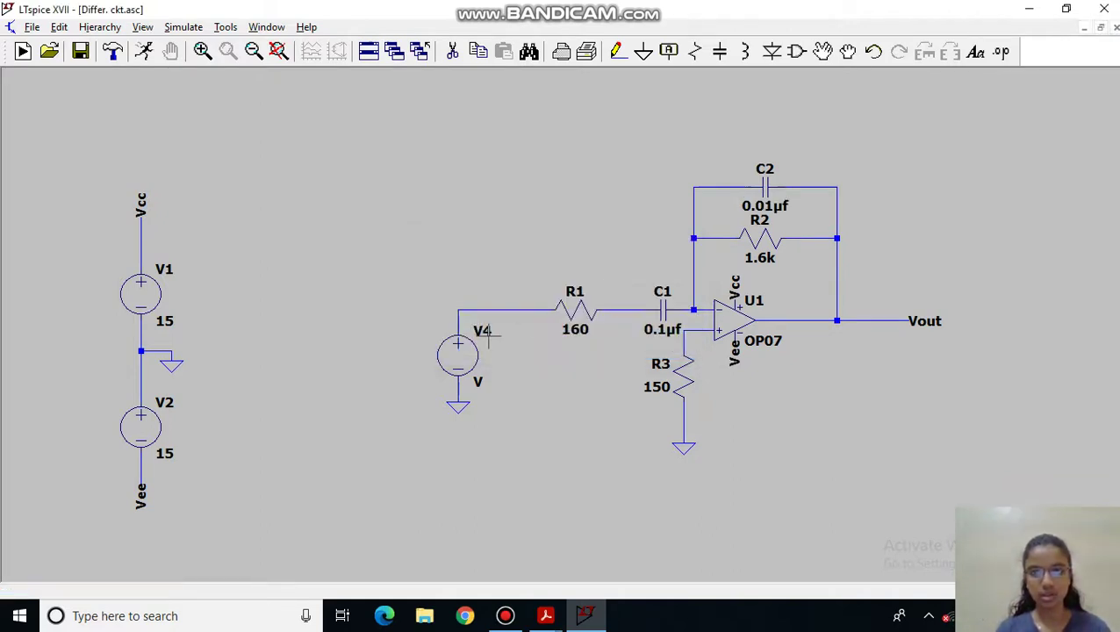
Step: Configure V4 as SINE with amplitude 1, frequency 1k and AC amplitude 1
right_click(456, 354)
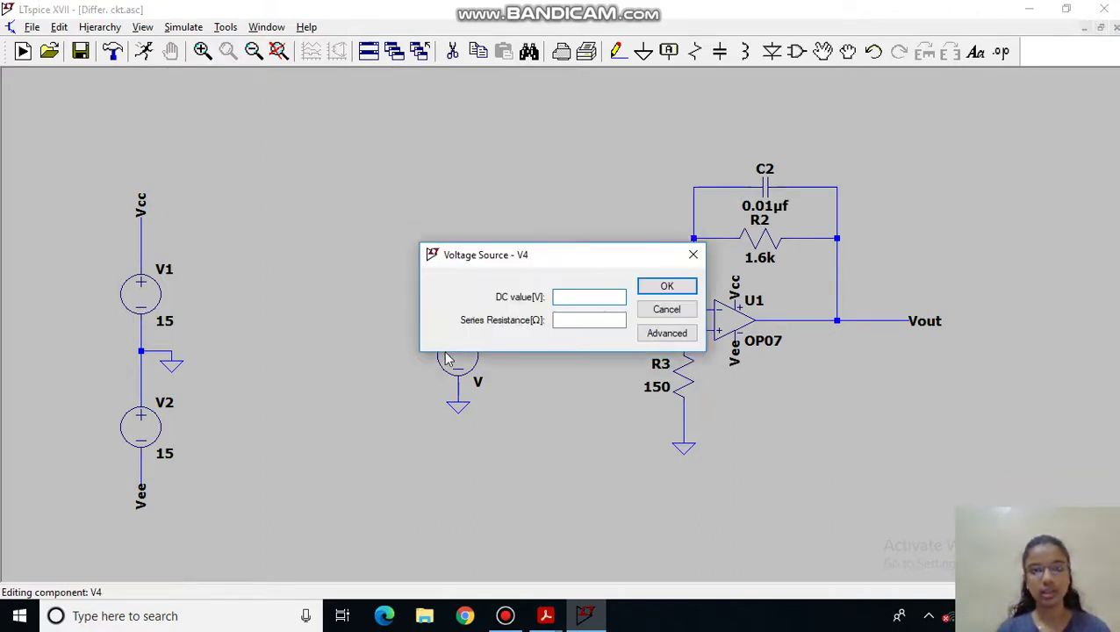
left_click(670, 334)
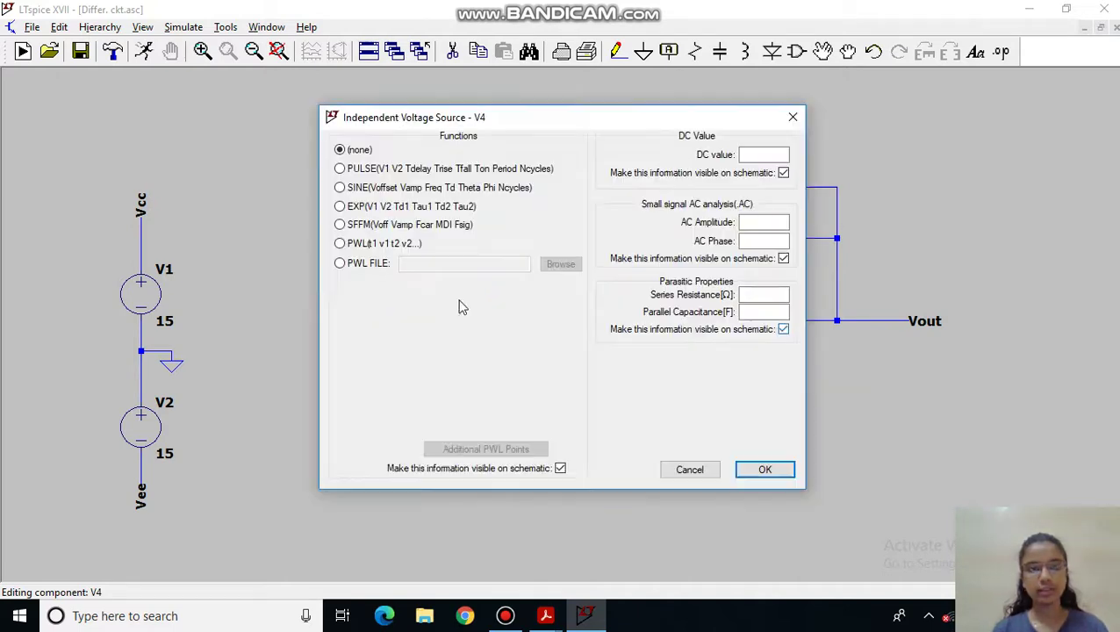
left_click(339, 188)
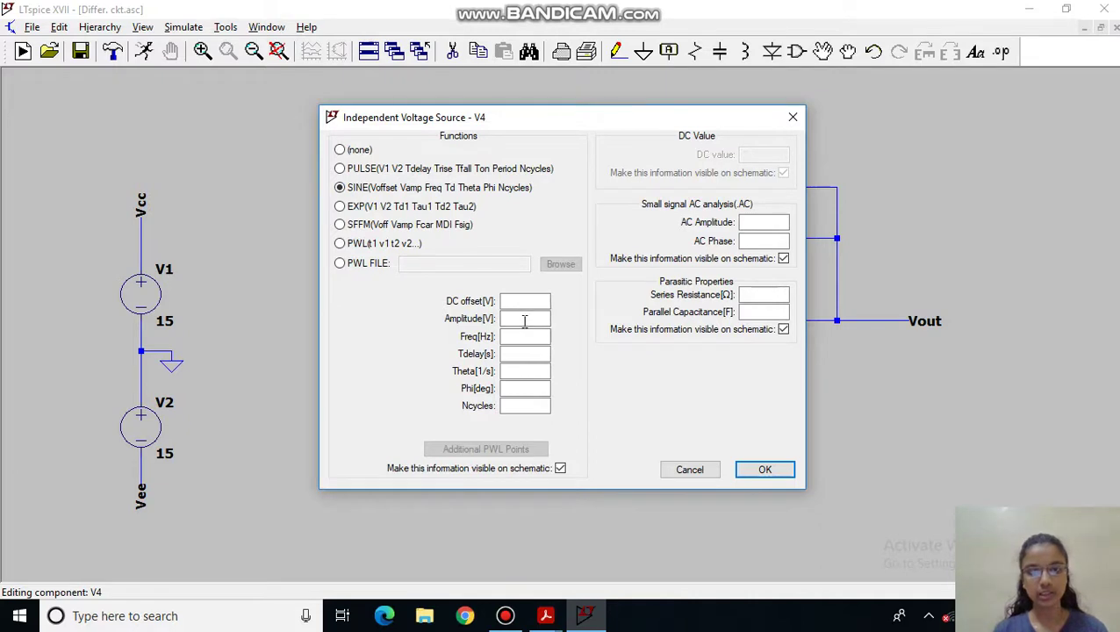
type("1")
left_click(518, 337)
type("1k")
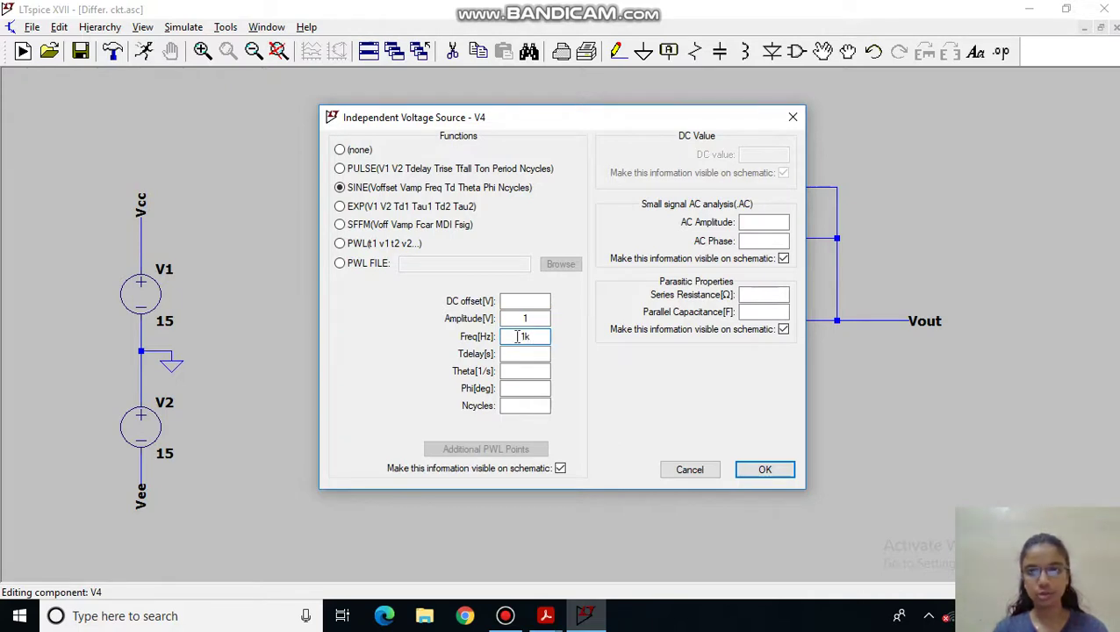
left_click(771, 222)
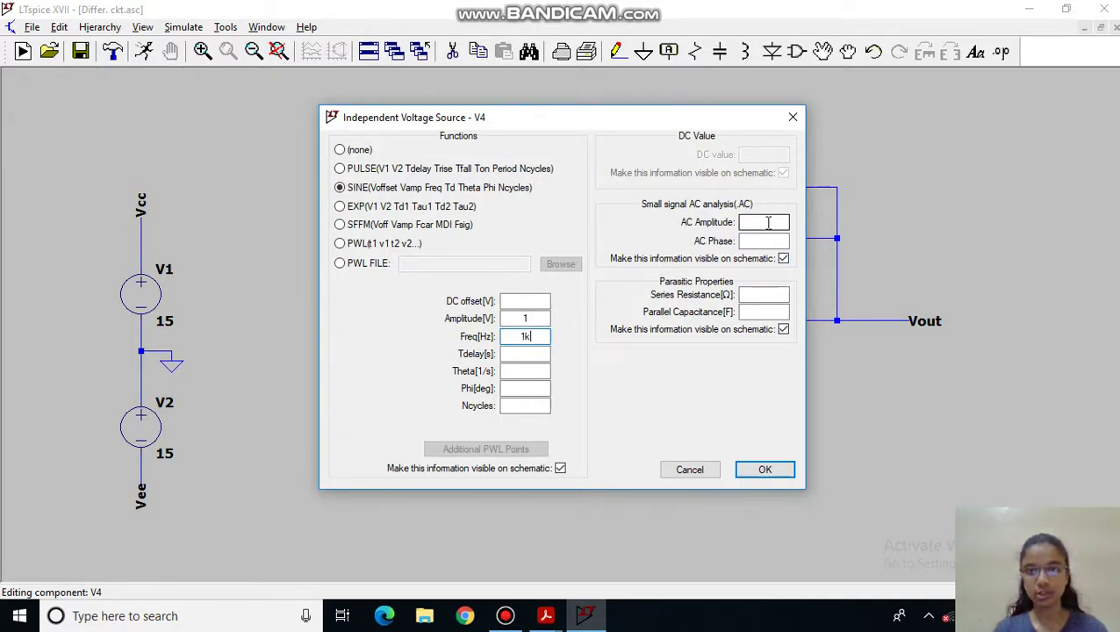
left_click(767, 223)
type("1")
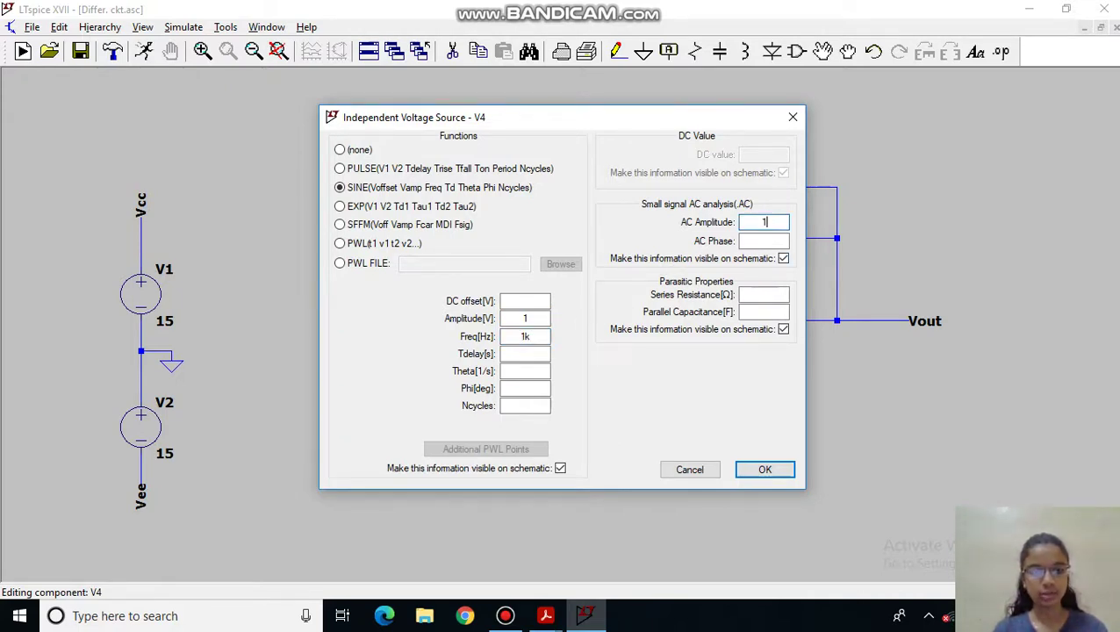
left_click(765, 472)
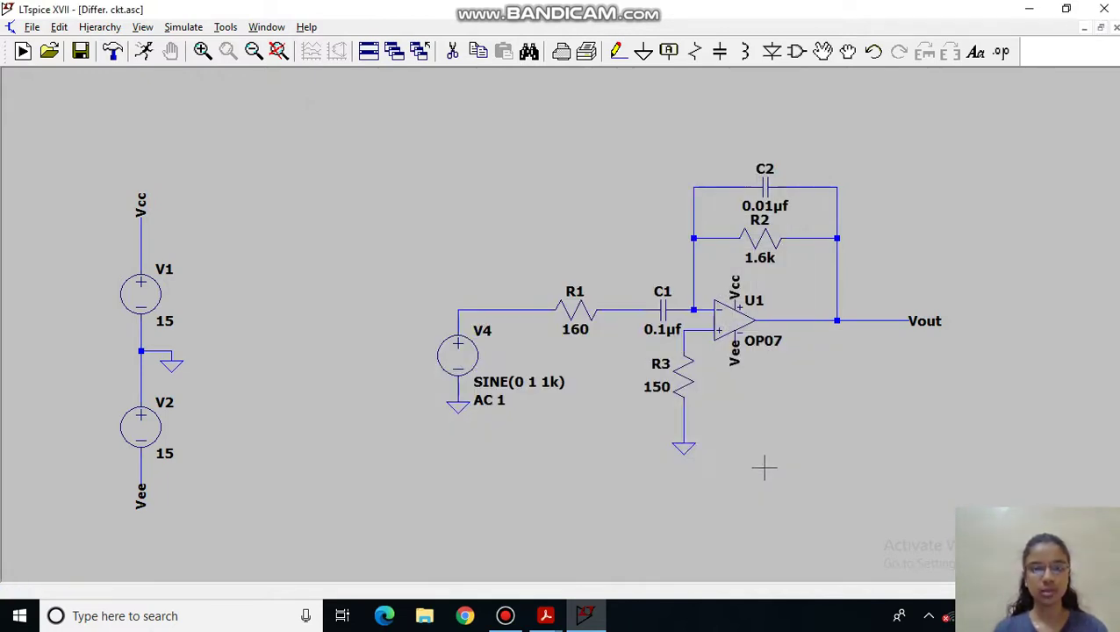
Step: Fit the schematic, run the simulation, probe the Vout wire and maximize the V(vout) Bode plot
key("space")
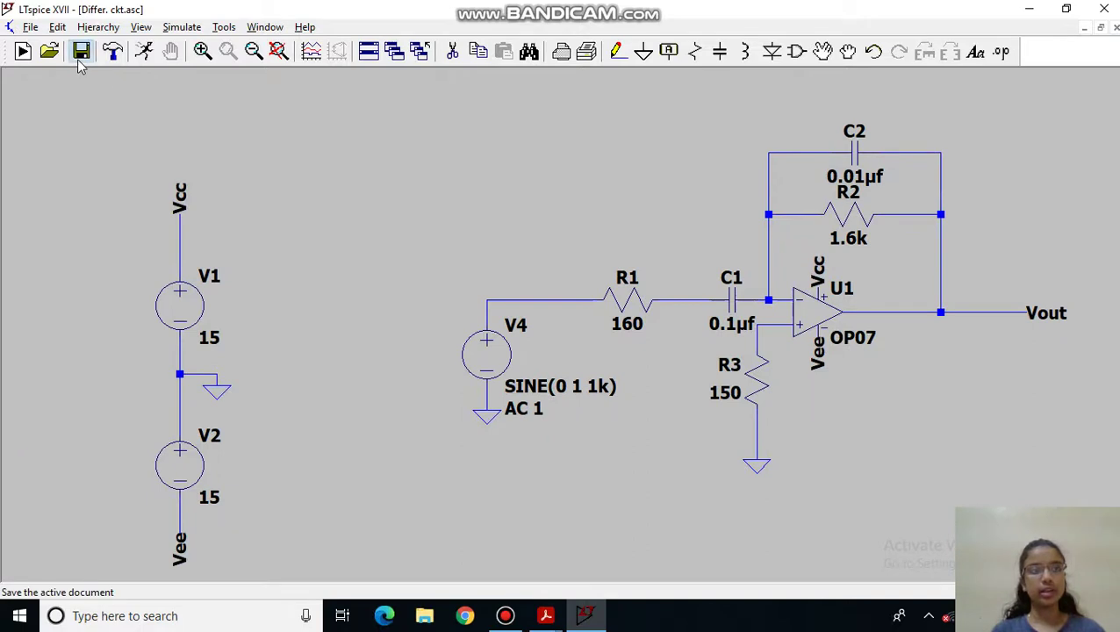
left_click(147, 53)
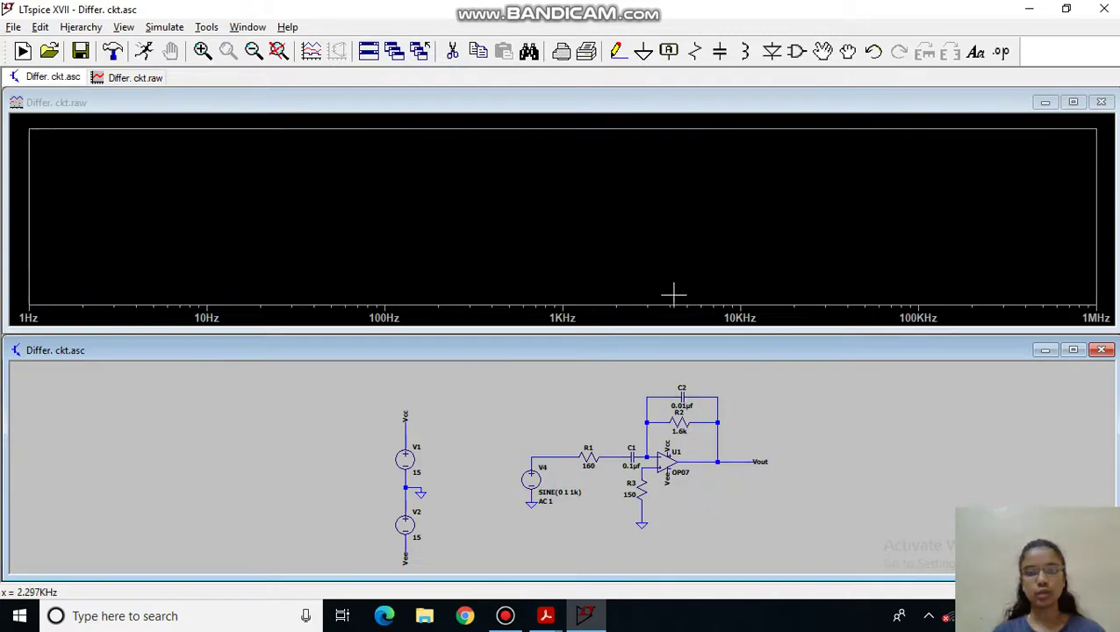
left_click(738, 458)
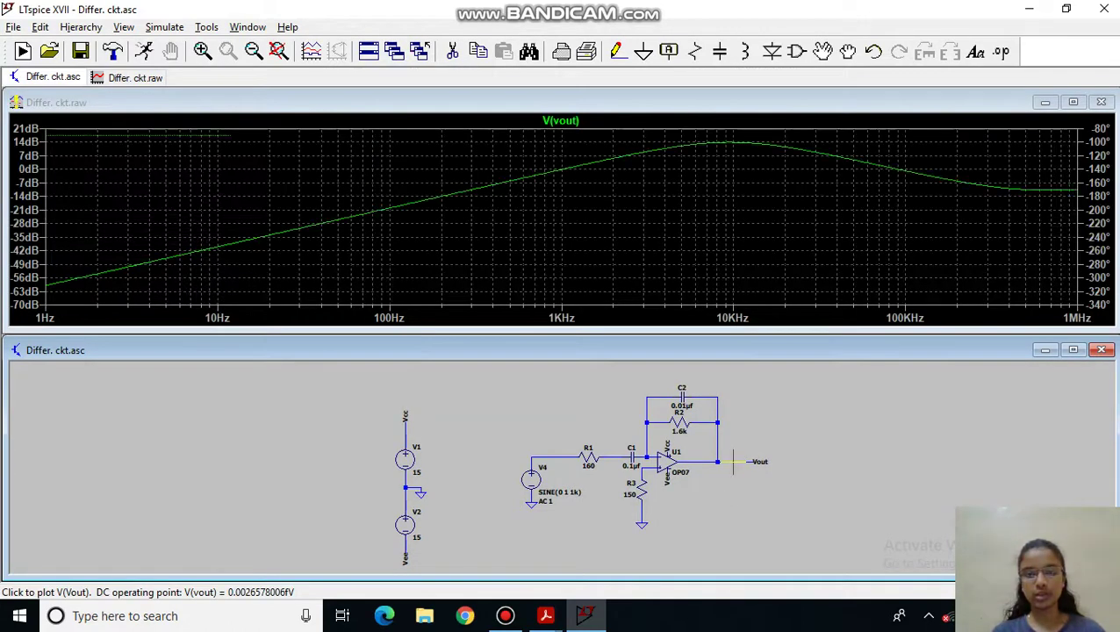
left_click(1077, 103)
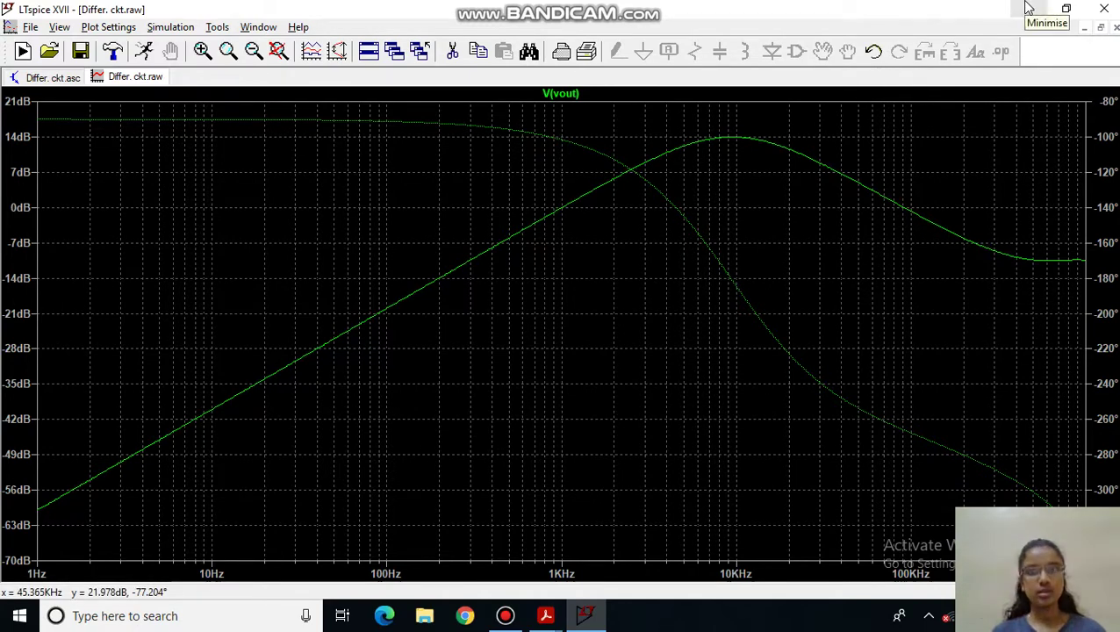
left_click(1029, 8)
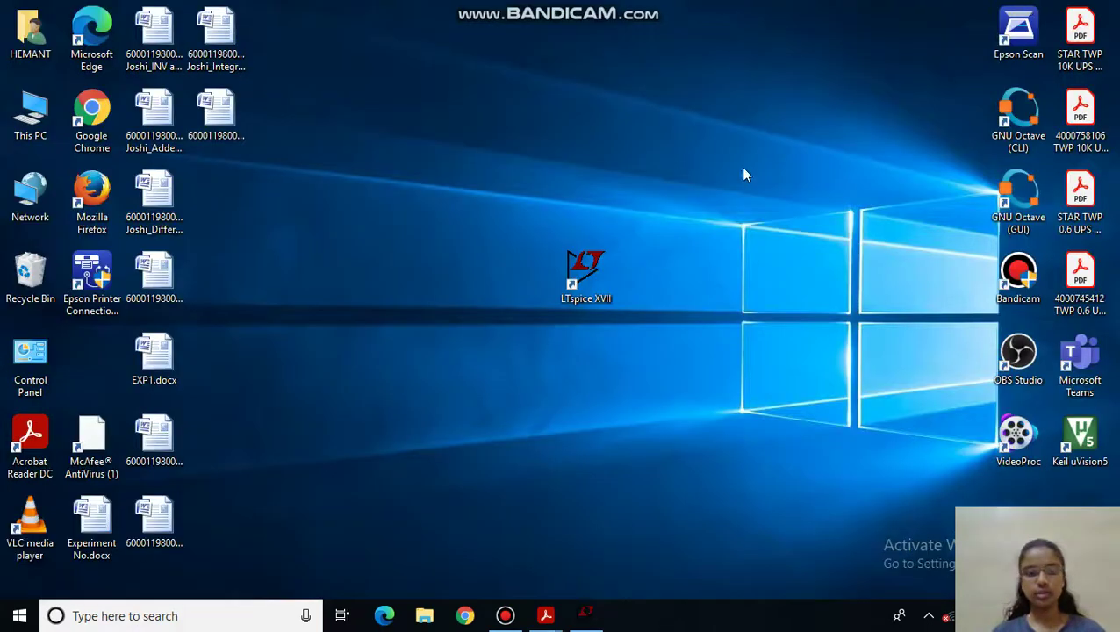
left_click(545, 618)
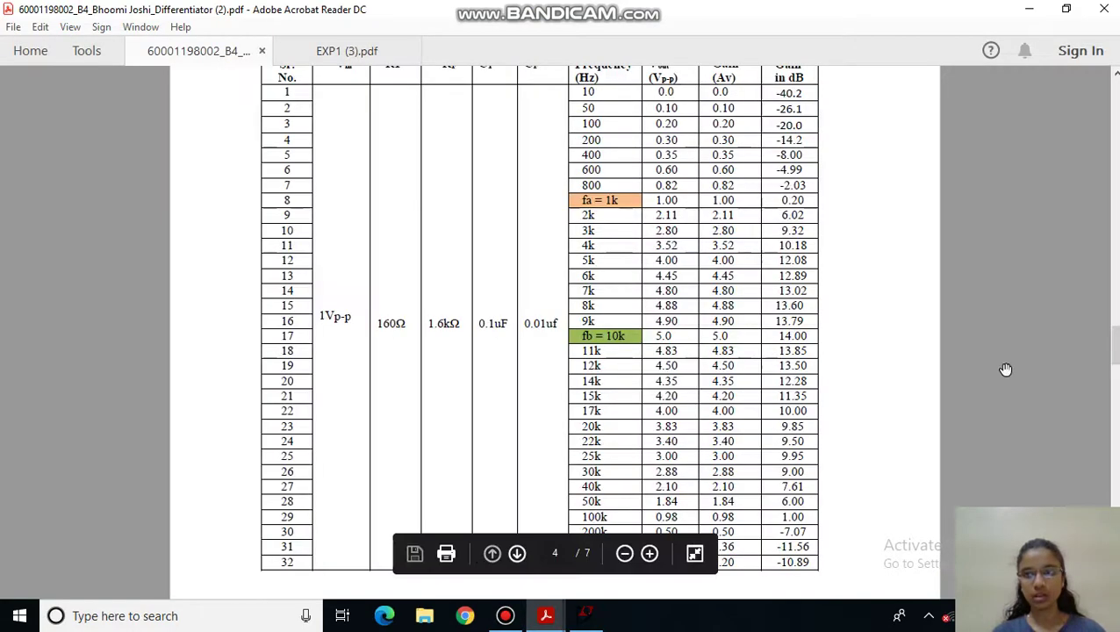
left_click(1115, 361)
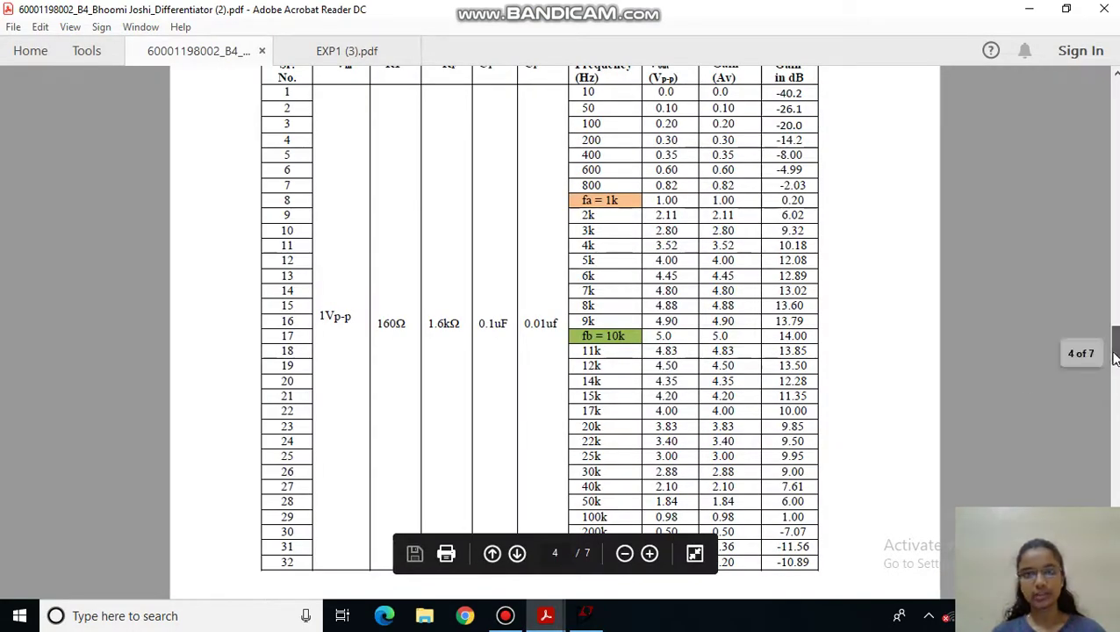
left_click_drag(1115, 358, 1115, 354)
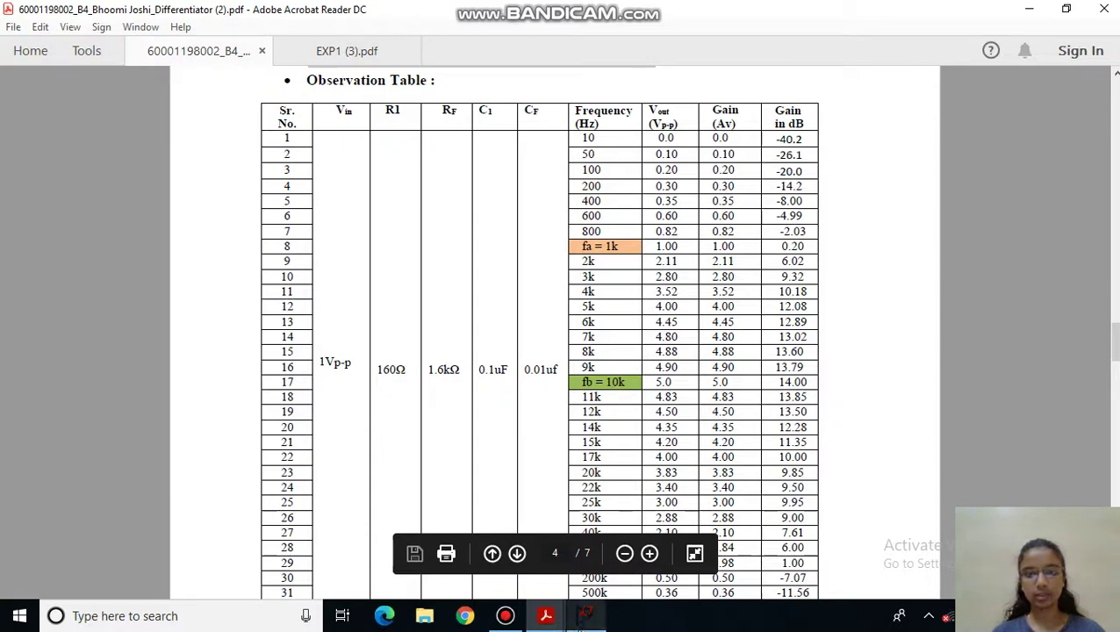
left_click(583, 616)
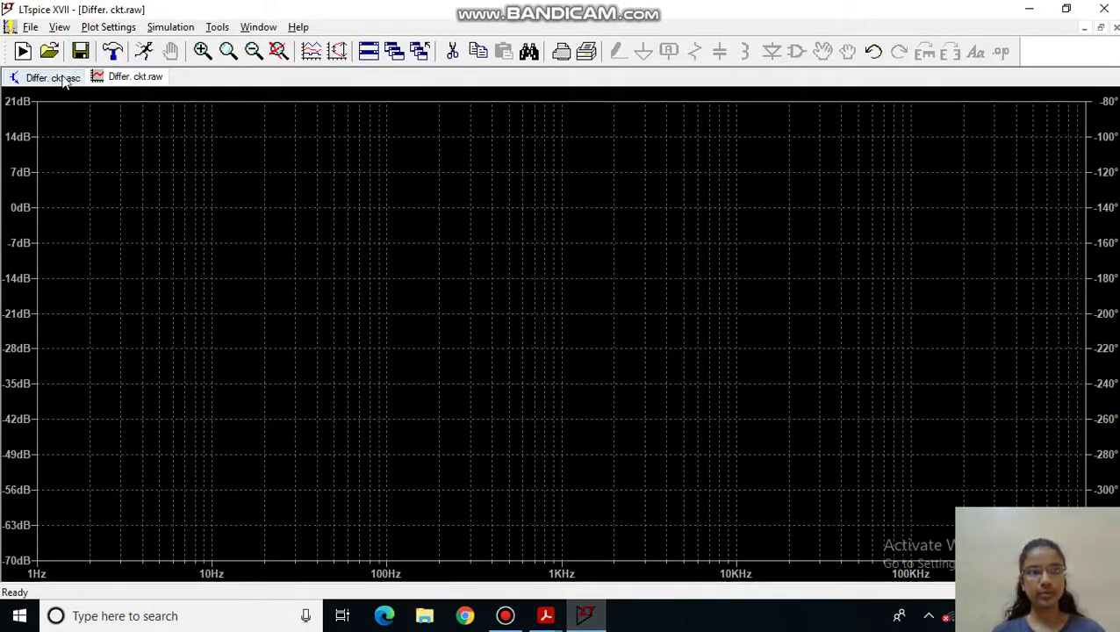
Step: Review the Differ. ckt schematic and its V(vout) plot, then minimise LTspice
left_click(53, 78)
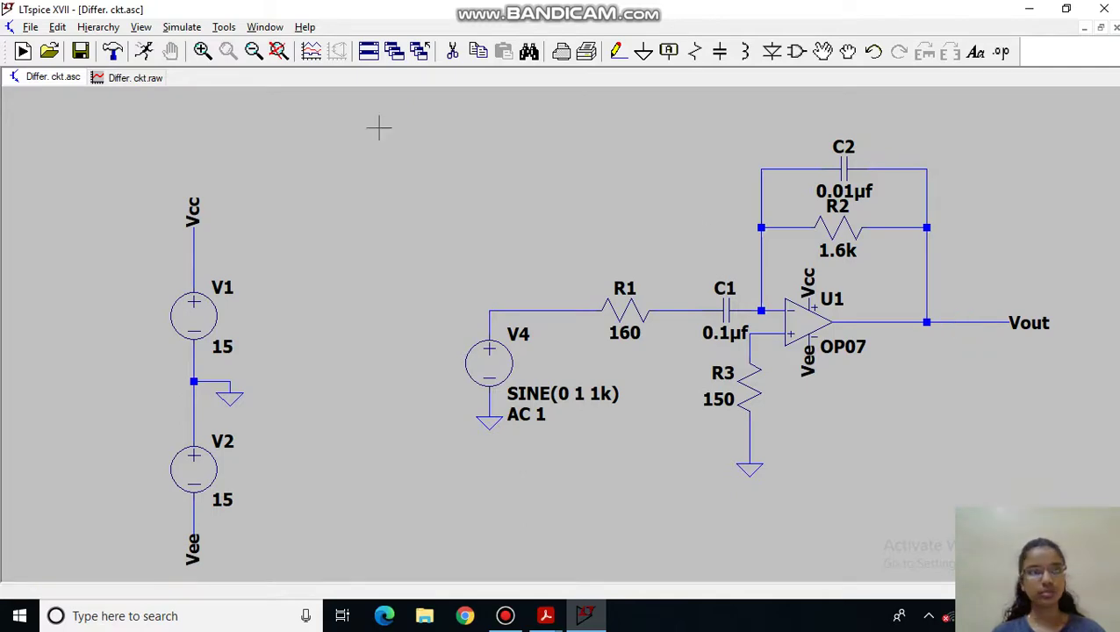
left_click(124, 82)
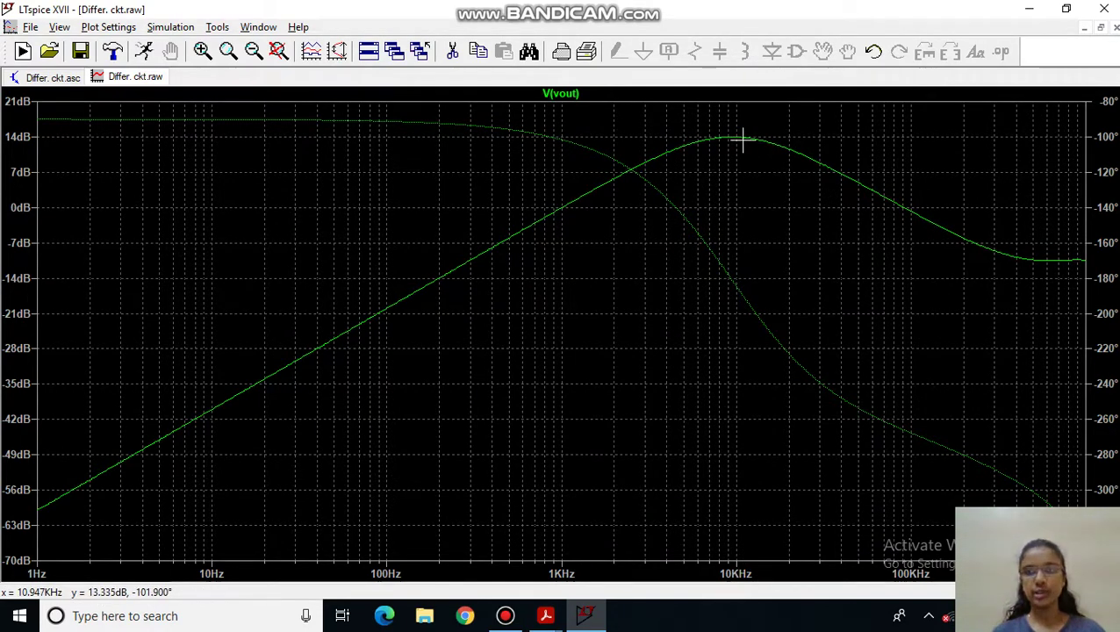
left_click(1029, 8)
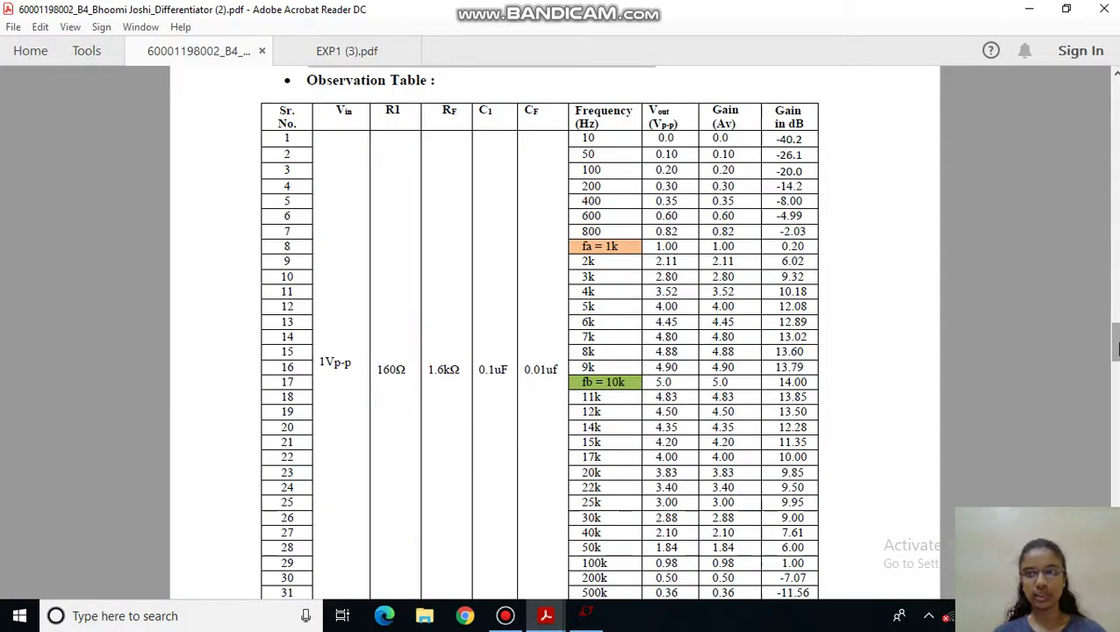
Step: Scroll the report past the Frequency/Phase plots down to the sine-wave output plot
left_click_drag(1116, 349, 1116, 393)
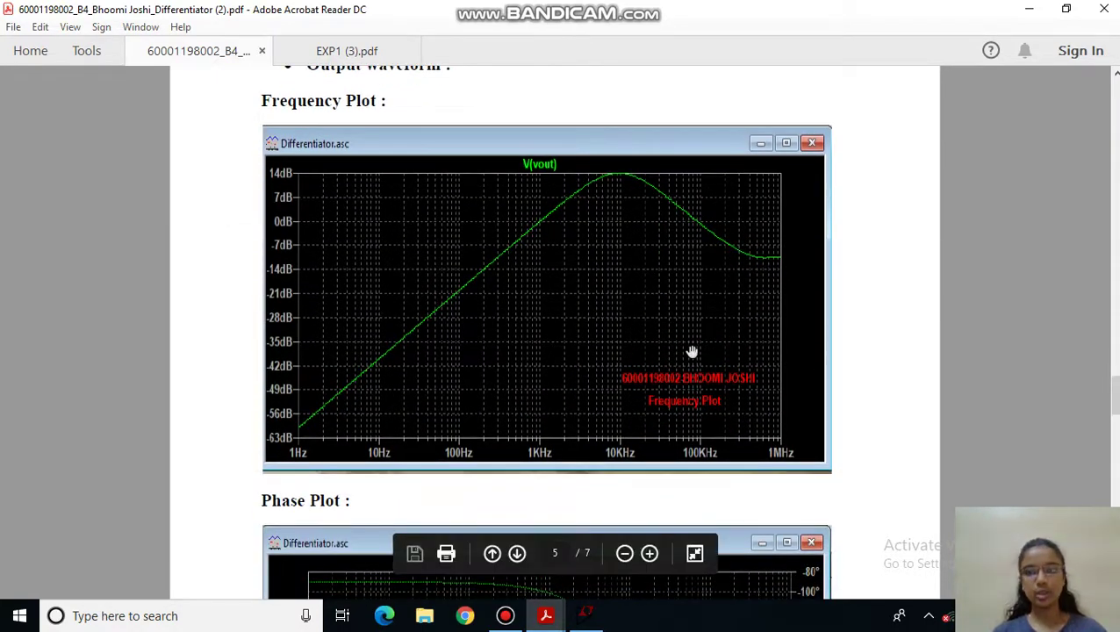
left_click_drag(1116, 393, 1116, 448)
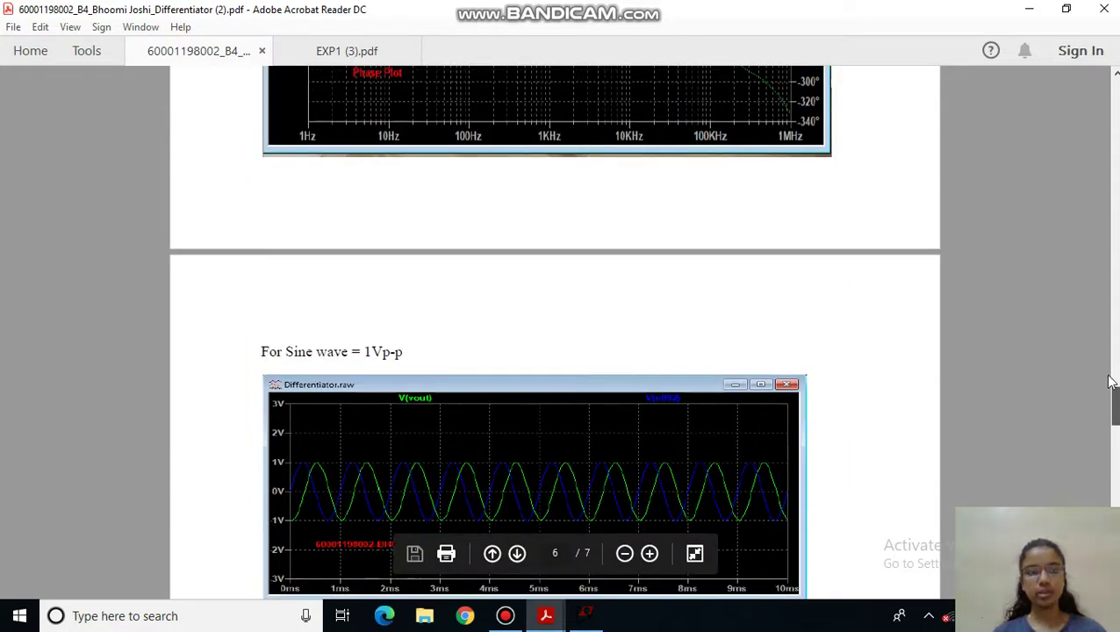
mouse_move(1116, 448)
left_mouse_down()
mouse_move(1110, 373)
mouse_move(1116, 428)
left_mouse_up()
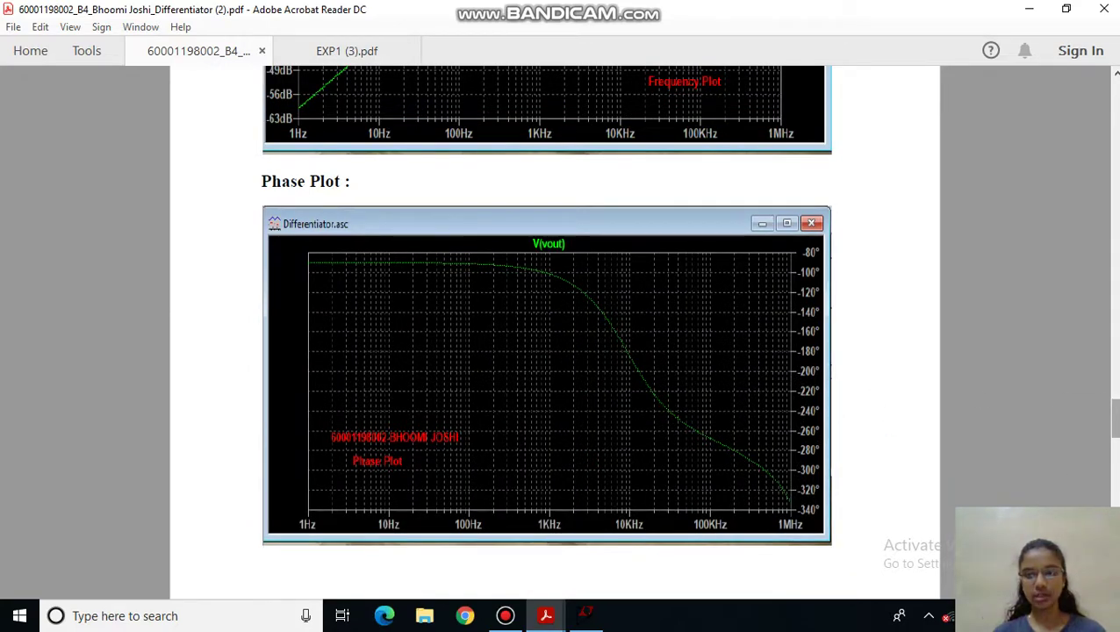
scroll(556, 351, "down", 2)
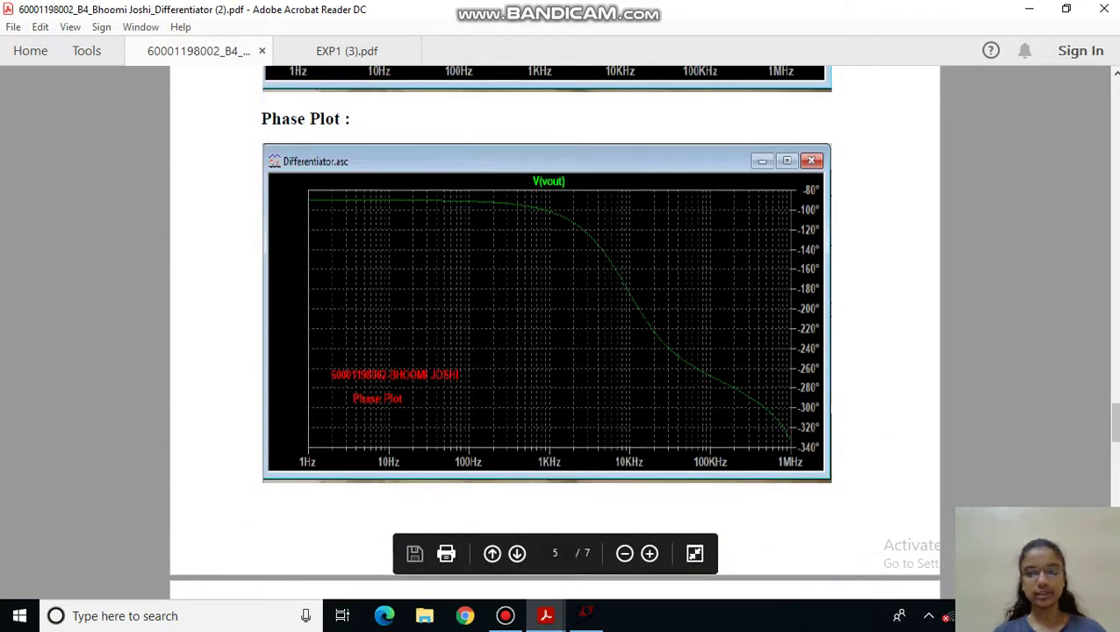
scroll(556, 322, "down", 1)
scroll(555, 322, "down", 1)
scroll(555, 323, "down", 2)
scroll(555, 322, "down", 1)
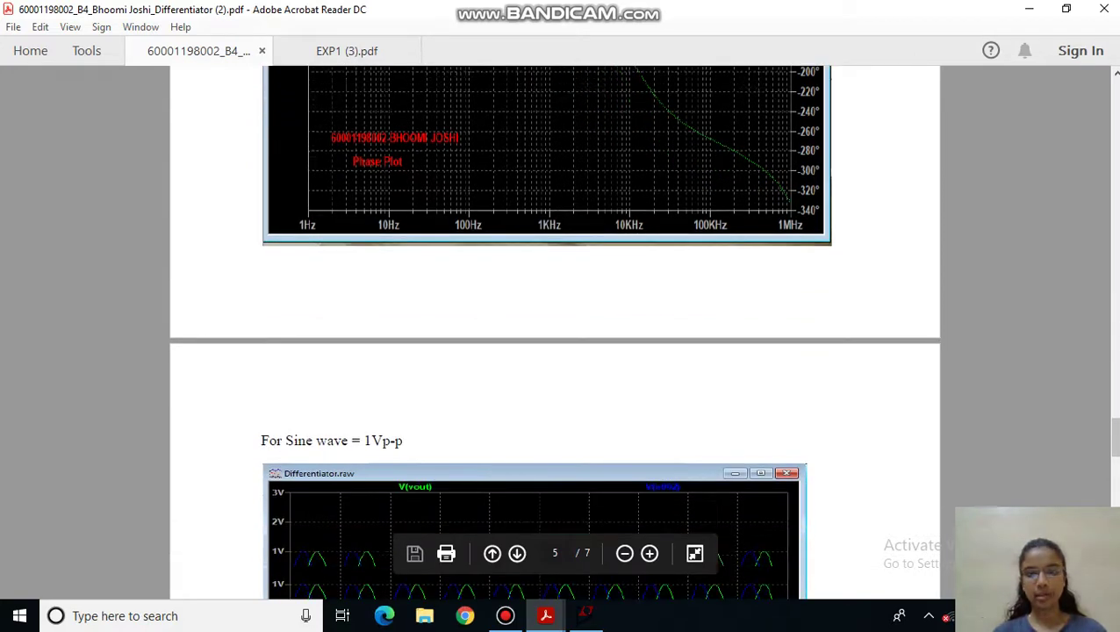
scroll(556, 322, "down", 2)
scroll(556, 322, "down", 2)
Step: Scroll through the square- and triangular-wave output plots, then minimise Acrobat Reader
scroll(556, 322, "down", 2)
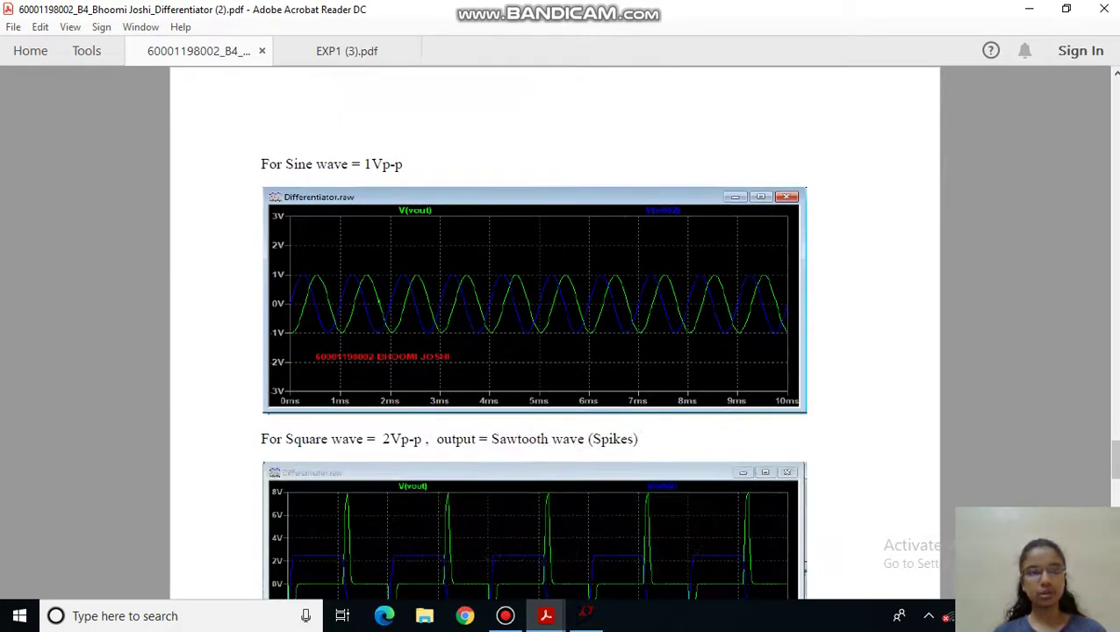
scroll(556, 322, "down", 1)
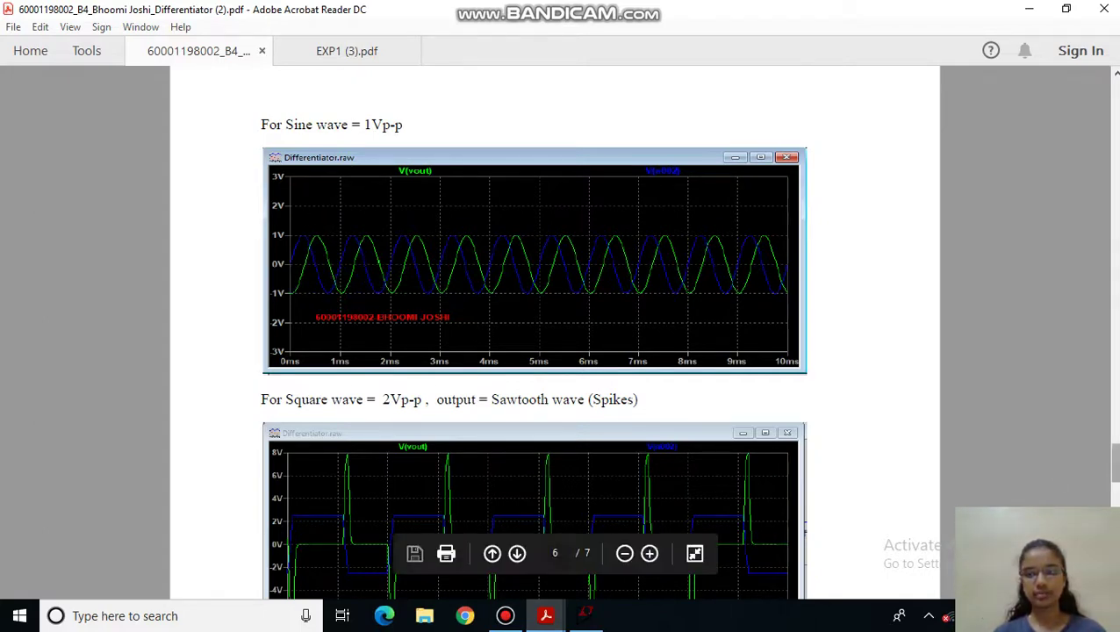
scroll(512, 289, "down", 5)
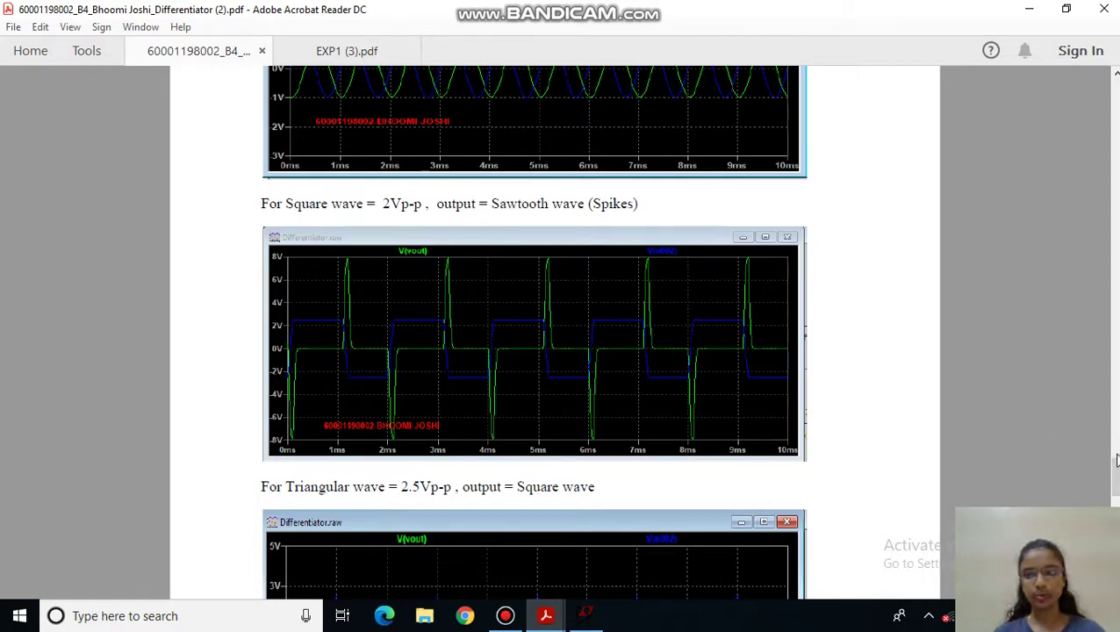
scroll(270, 193, "down", 3)
scroll(271, 193, "down", 2)
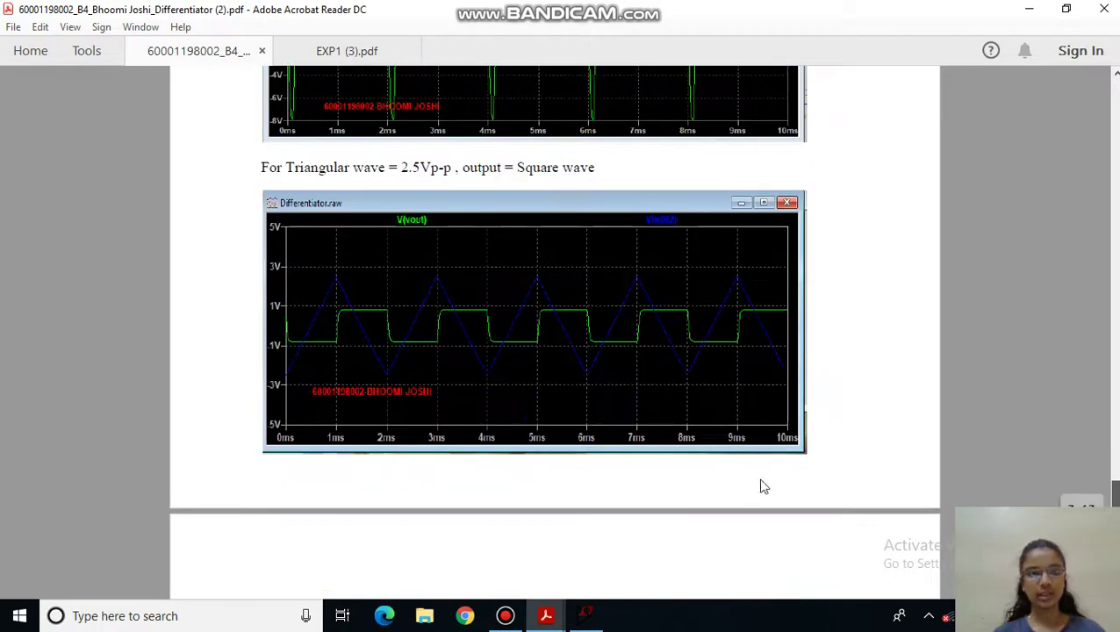
scroll(270, 193, "down", 1)
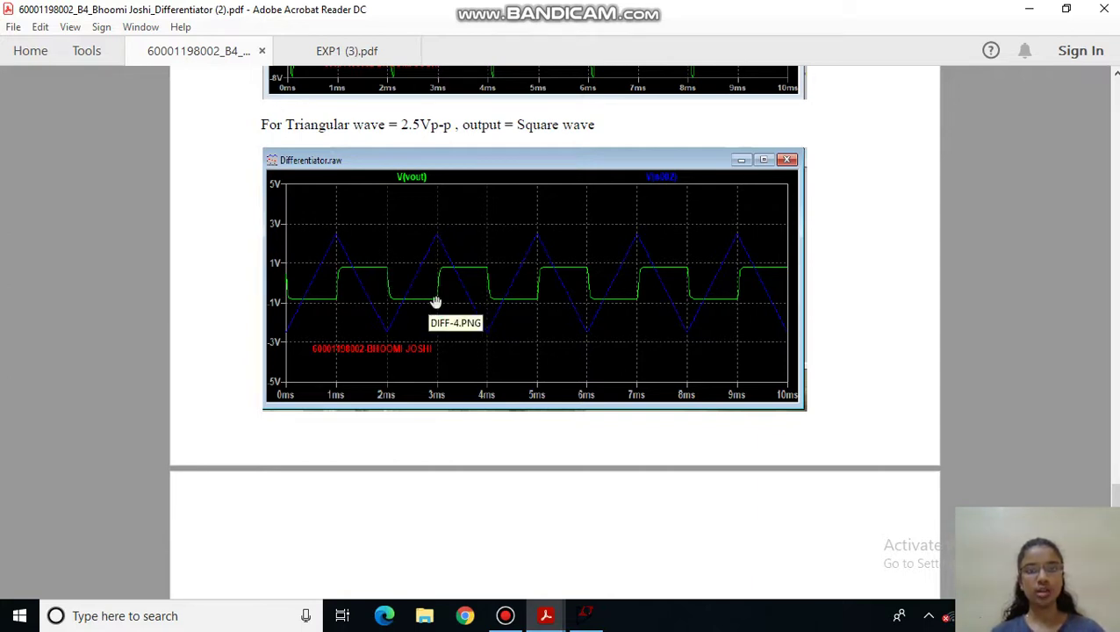
left_click(1023, 12)
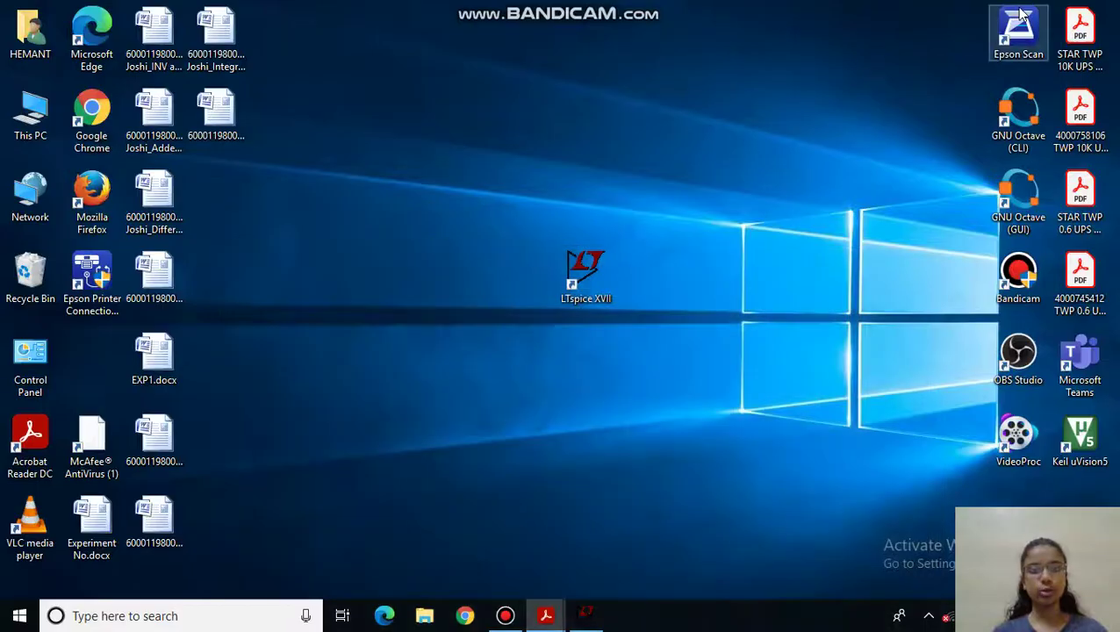